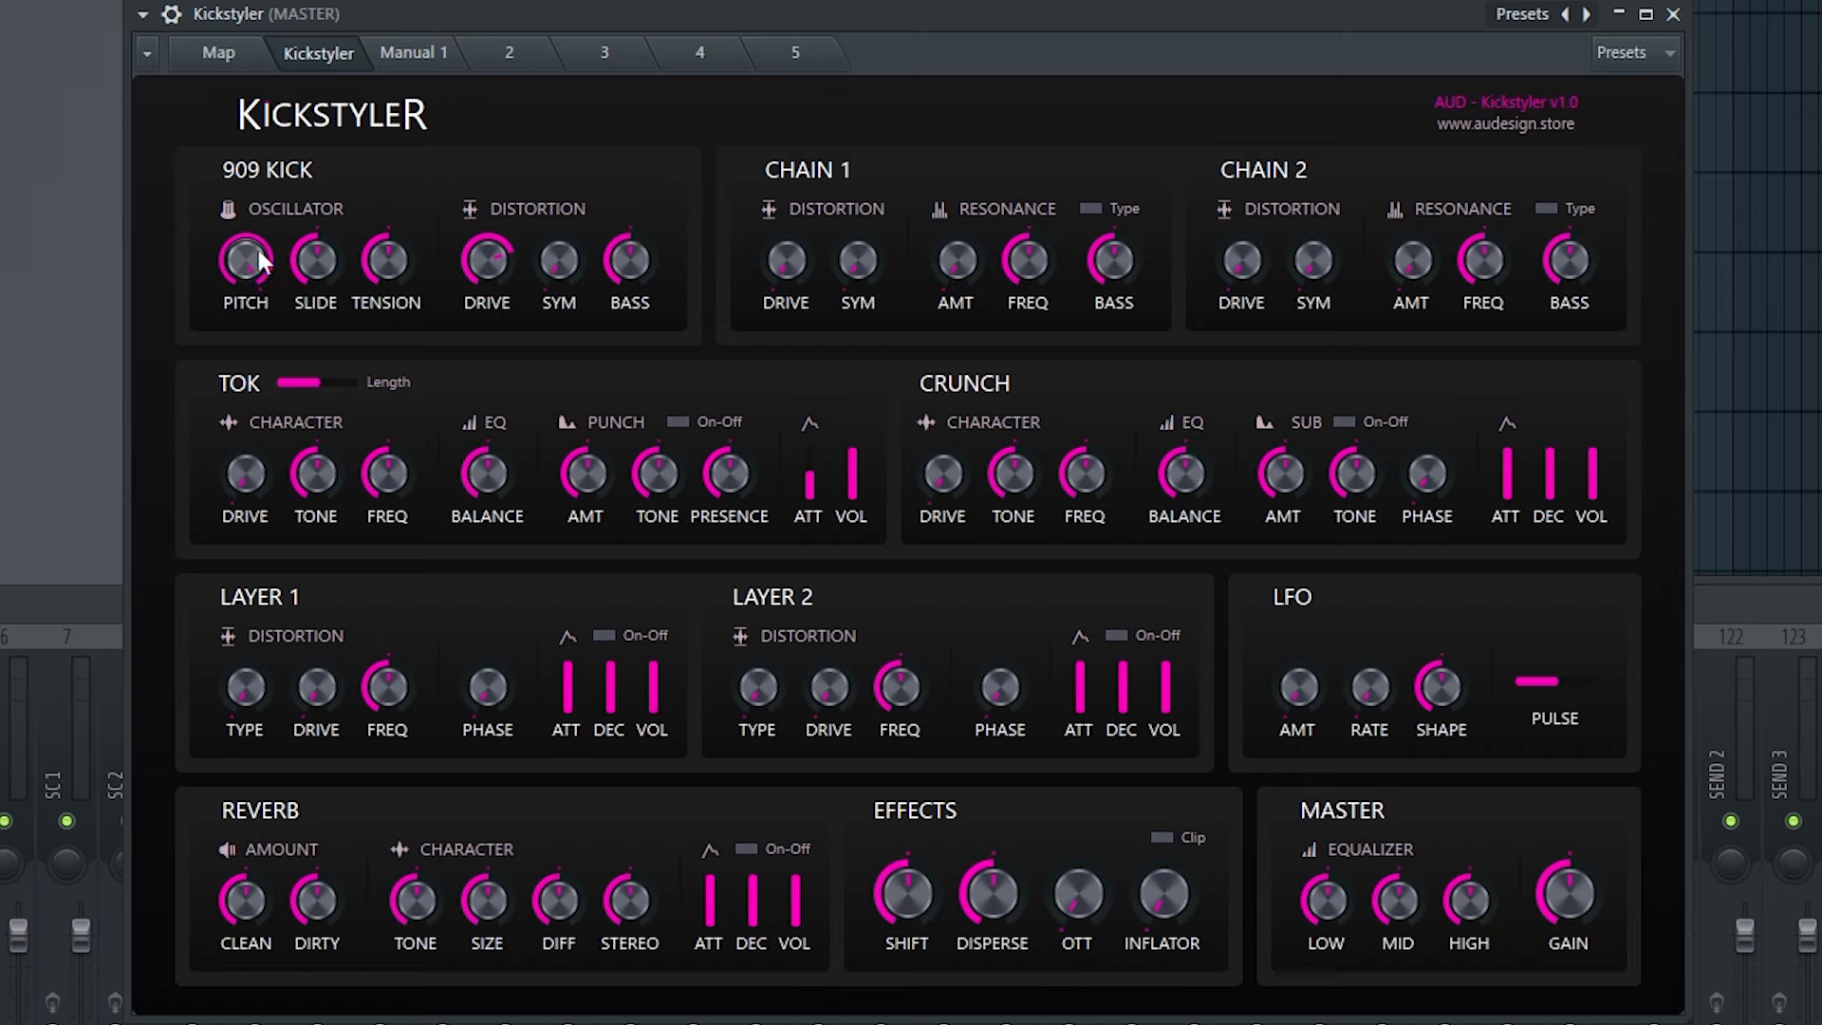
# - Sweep the 909 Kick oscillator's Pitch between minimum and maximum, leaving it at maximum
pyautogui.moveTo(255, 253); pyautogui.dragTo(256, 399)
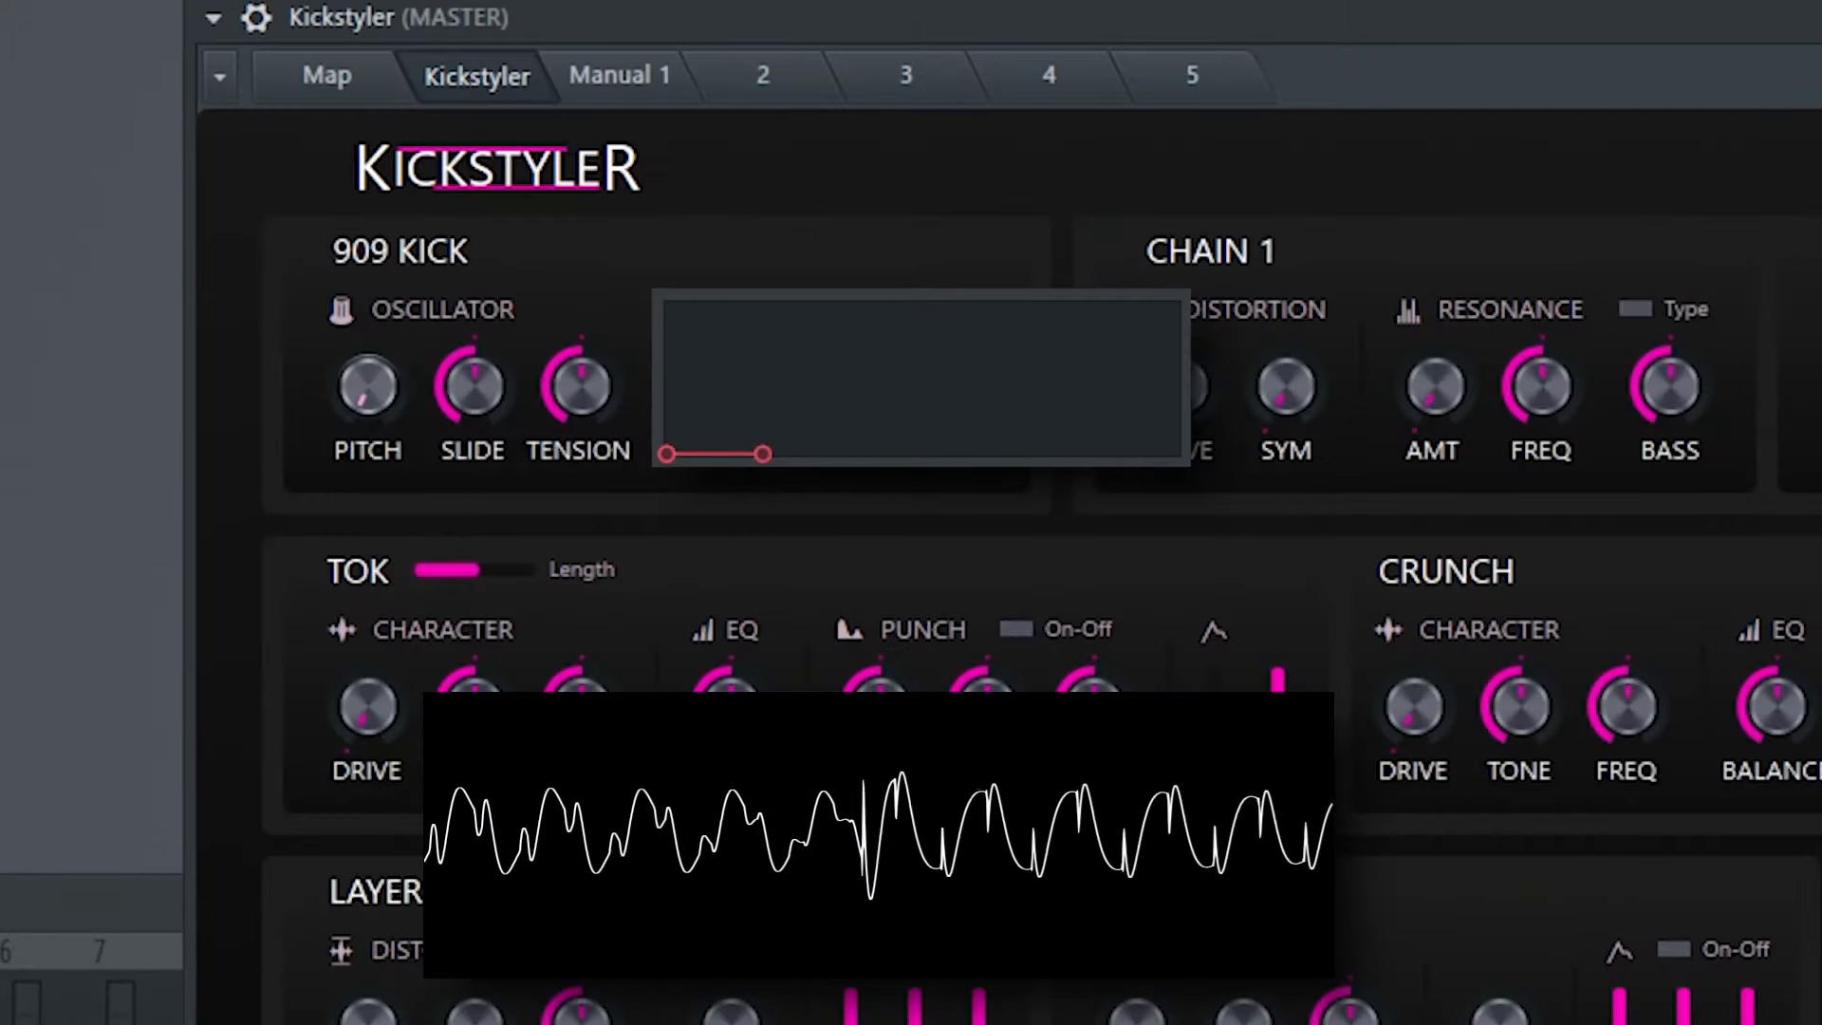
pyautogui.moveTo(369, 386); pyautogui.dragTo(369, 253)
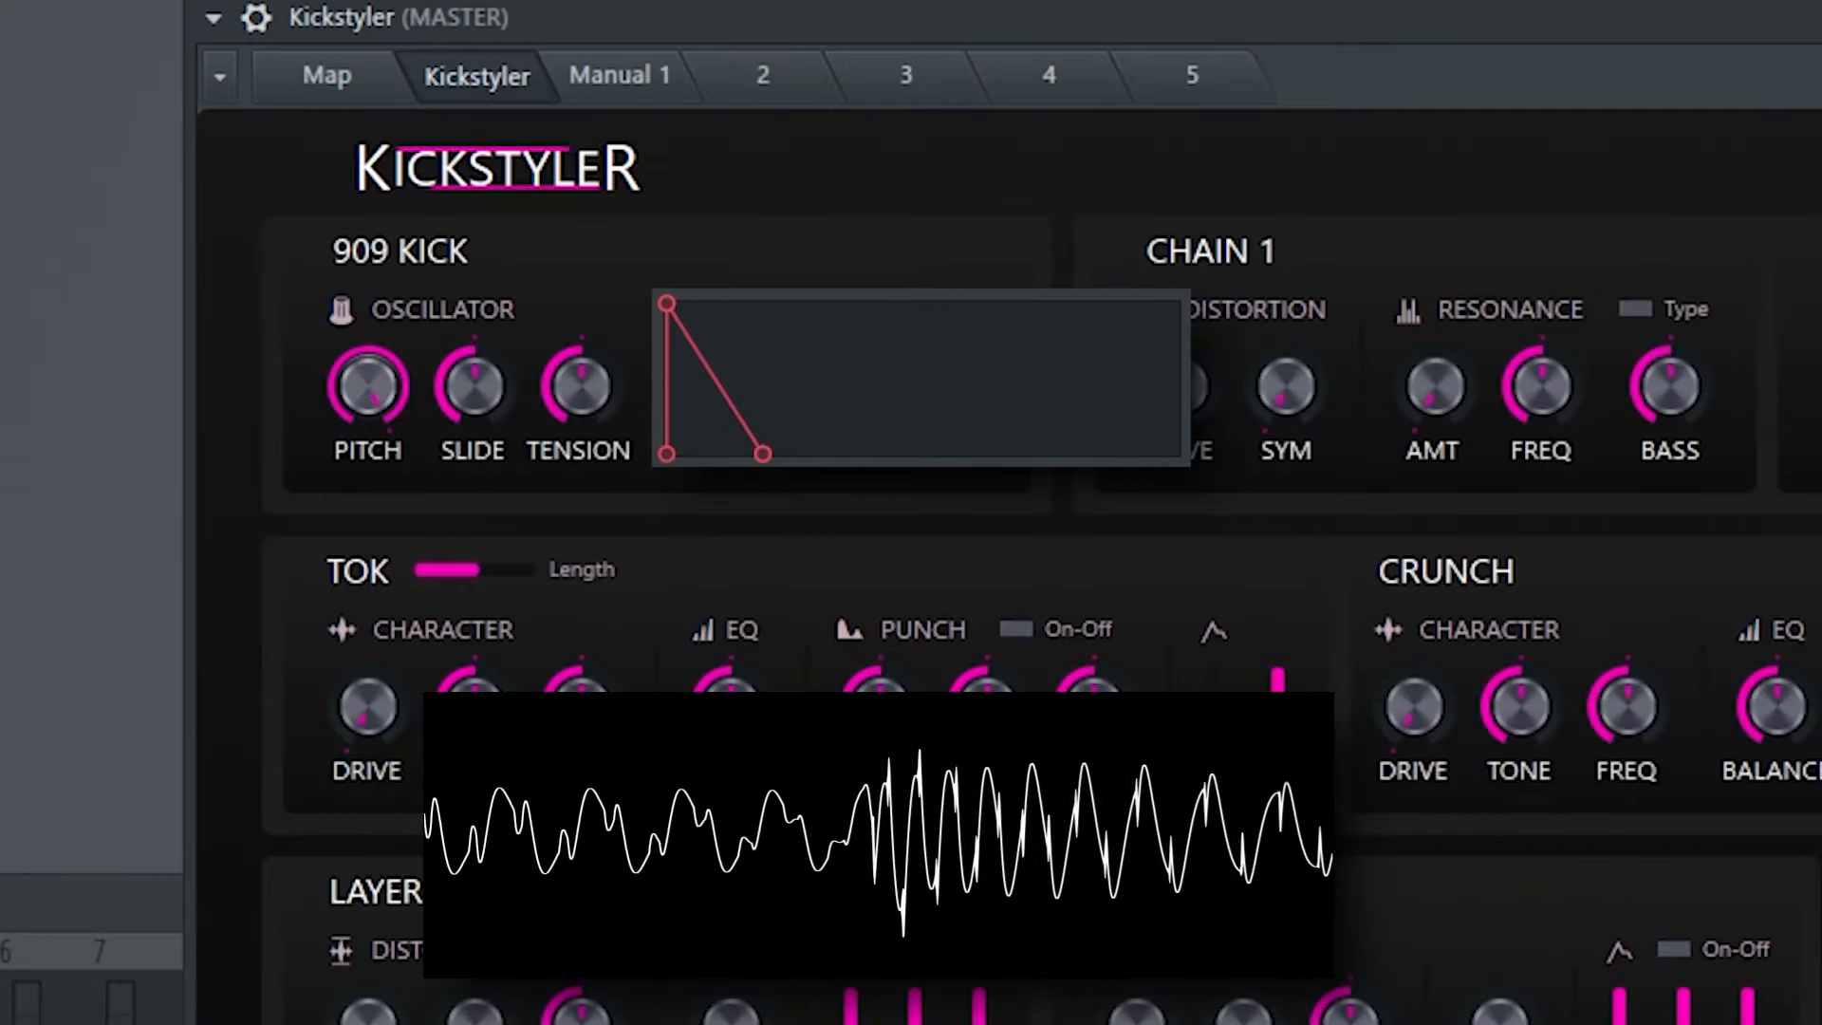
pyautogui.moveTo(380, 393); pyautogui.dragTo(380, 541)
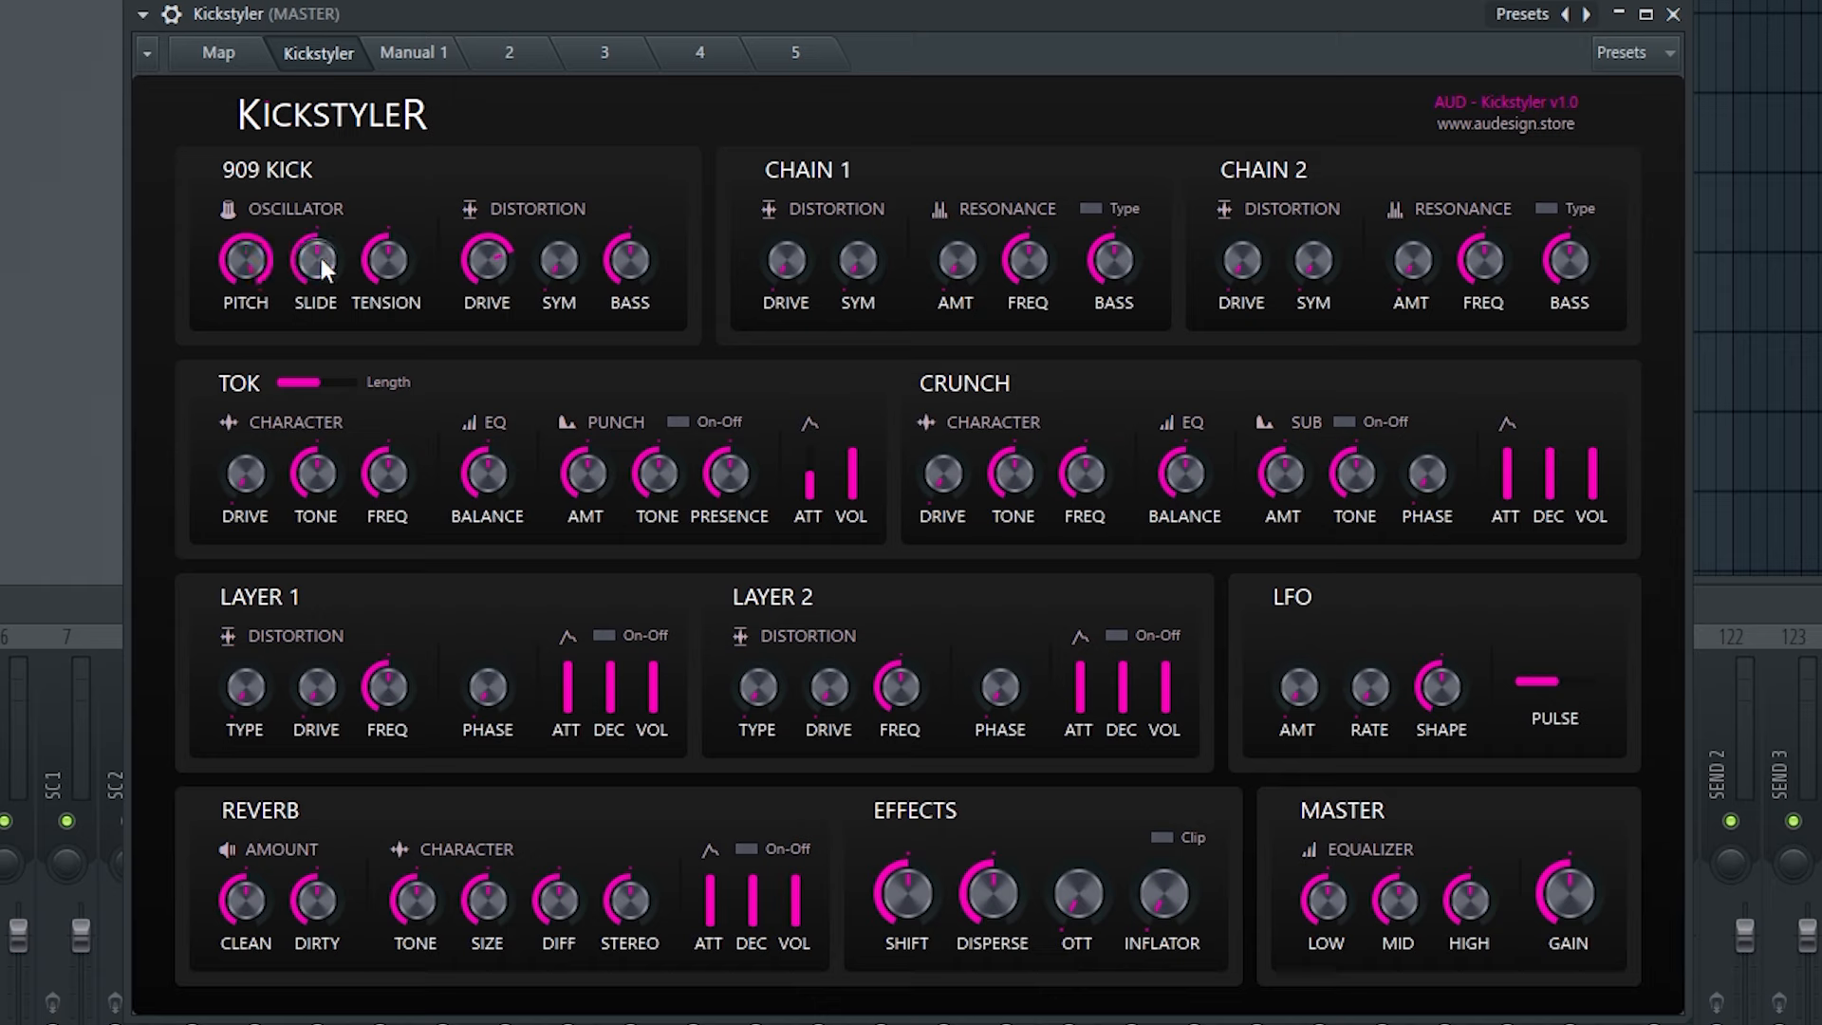
# - Audition the 909 Kick oscillator's Slide and Tension by sweeping each up and down, returning both to their midpoints
pyautogui.moveTo(321, 258); pyautogui.dragTo(320, 323)
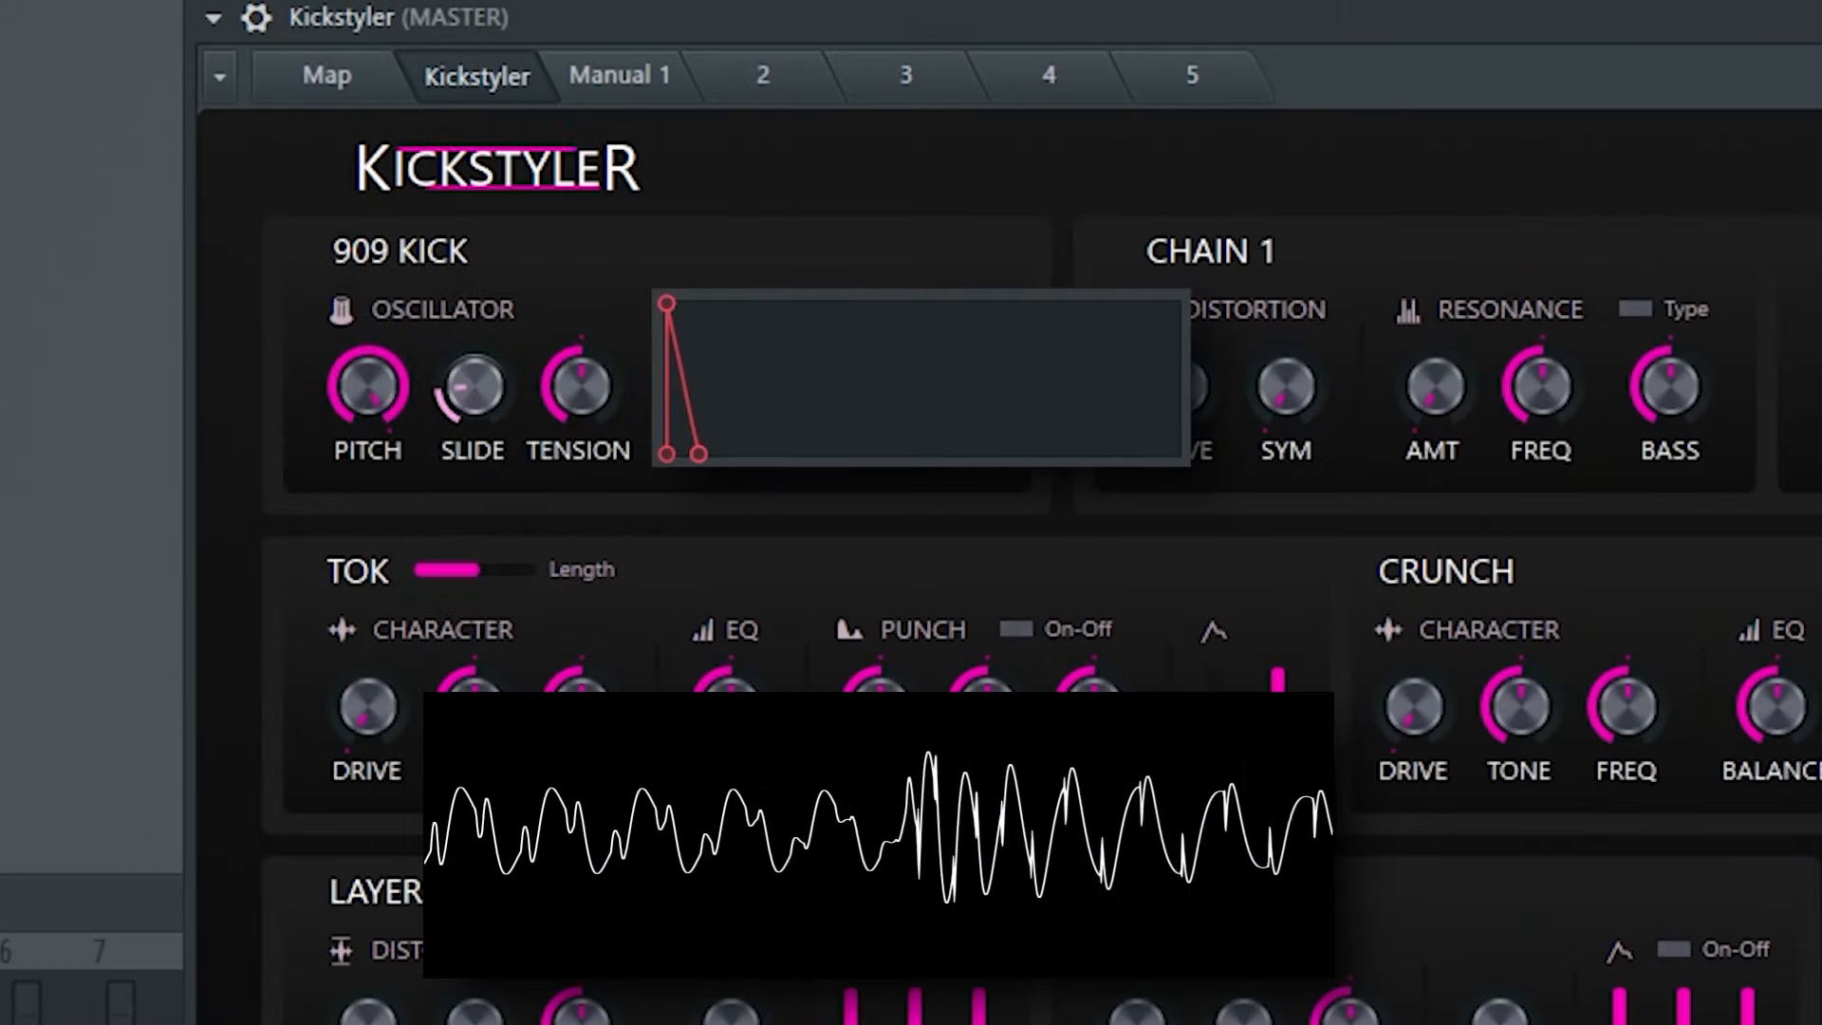
pyautogui.moveTo(480, 398); pyautogui.dragTo(480, 569)
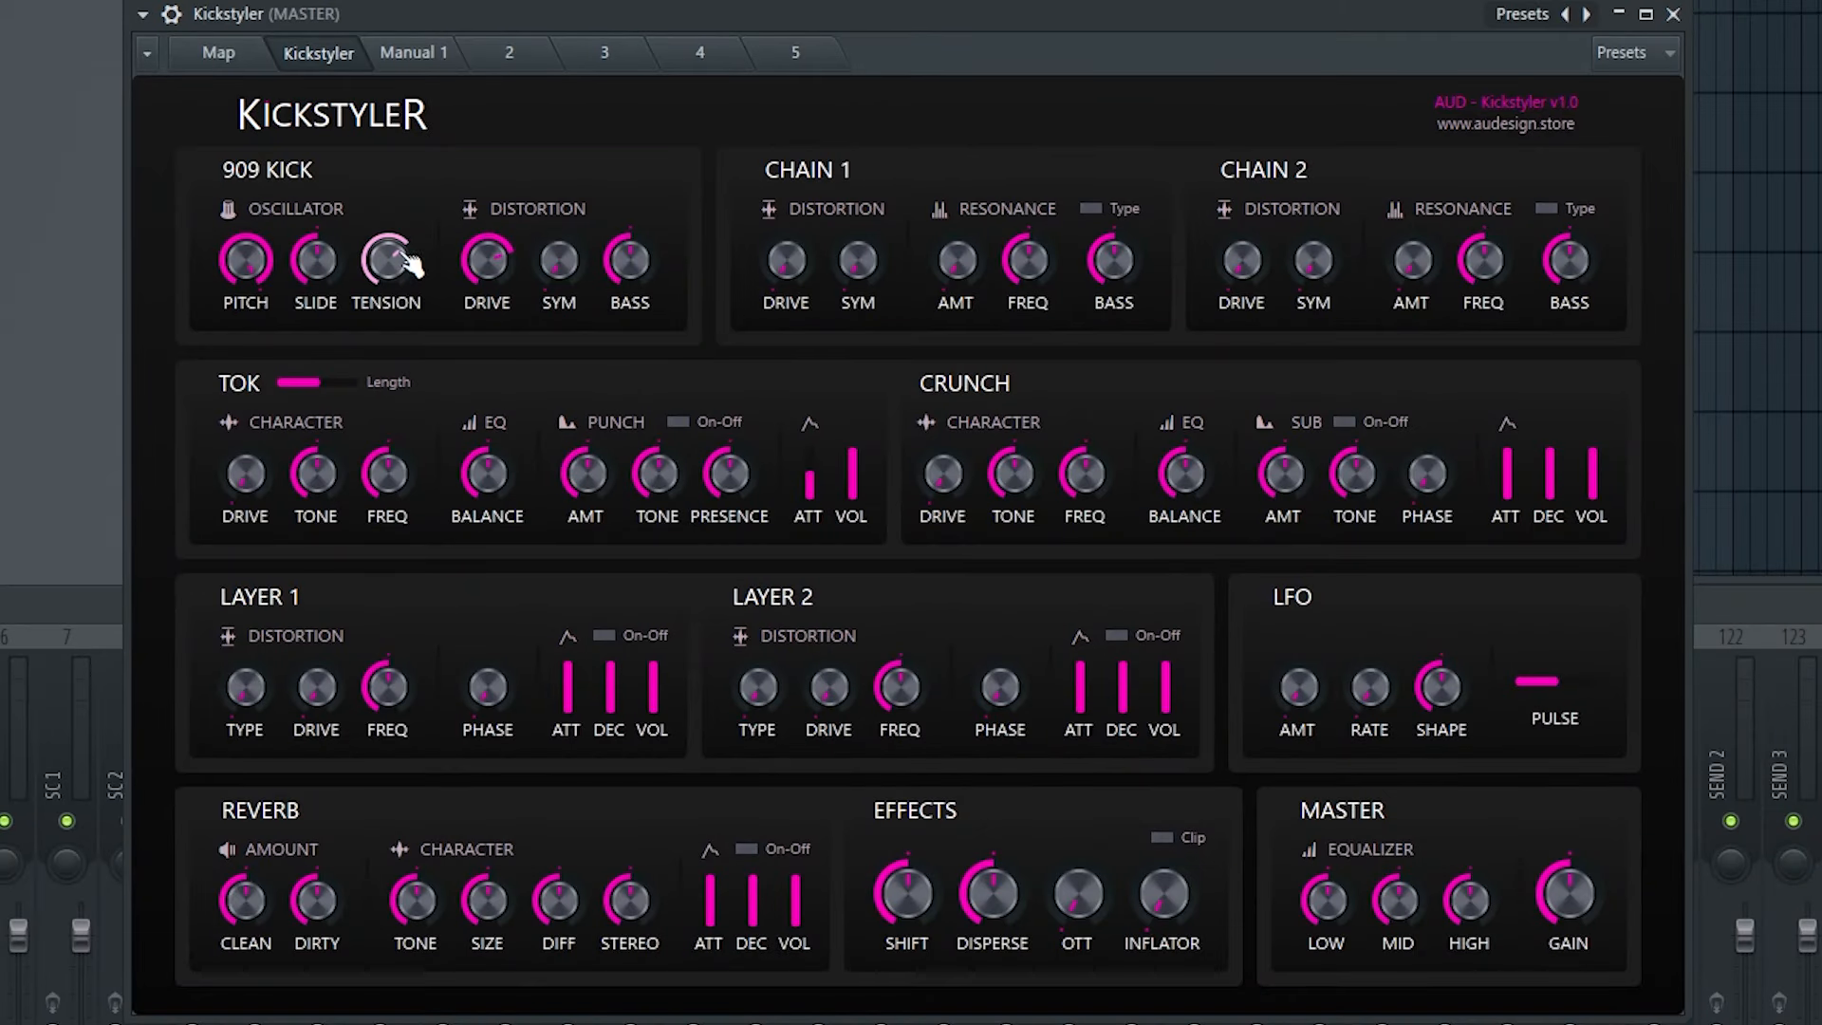
pyautogui.moveTo(399, 257)
pyautogui.mouseDown()
pyautogui.moveTo(399, 285)
pyautogui.moveTo(398, 245)
pyautogui.mouseUp()
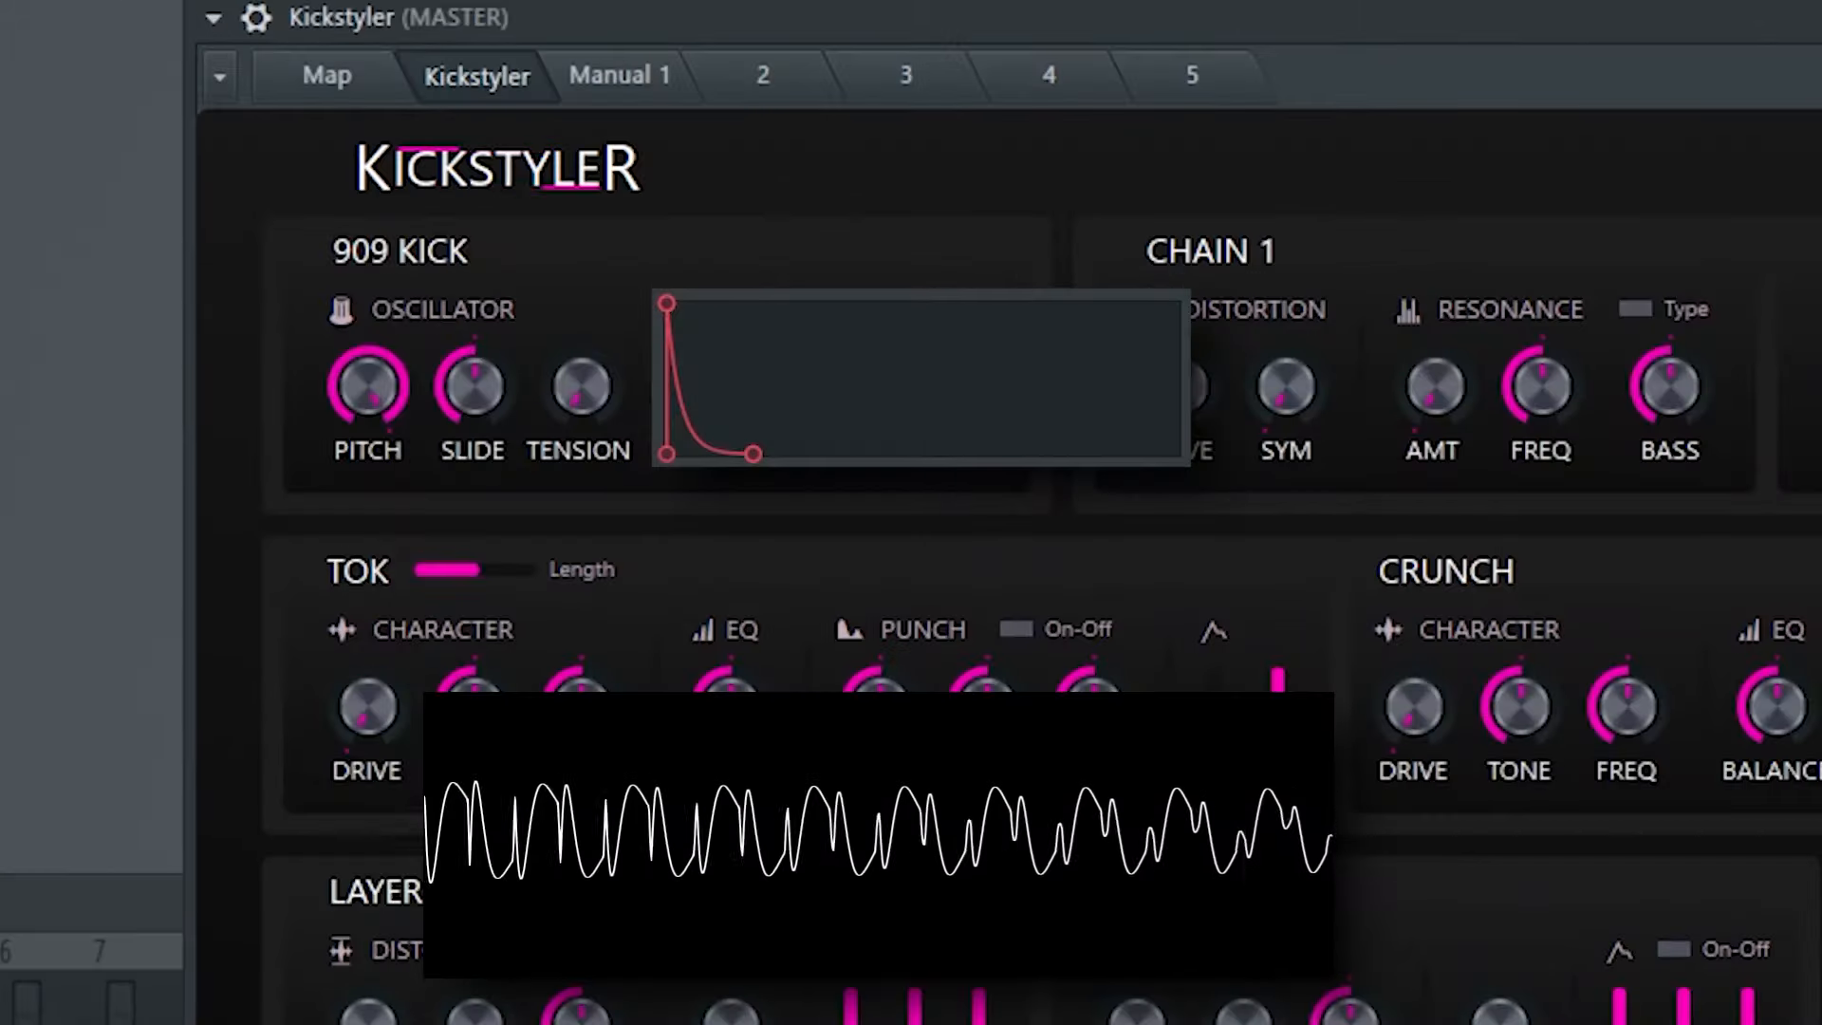
pyautogui.moveTo(582, 386)
pyautogui.mouseDown()
pyautogui.moveTo(582, 295)
pyautogui.moveTo(582, 387)
pyautogui.mouseUp()
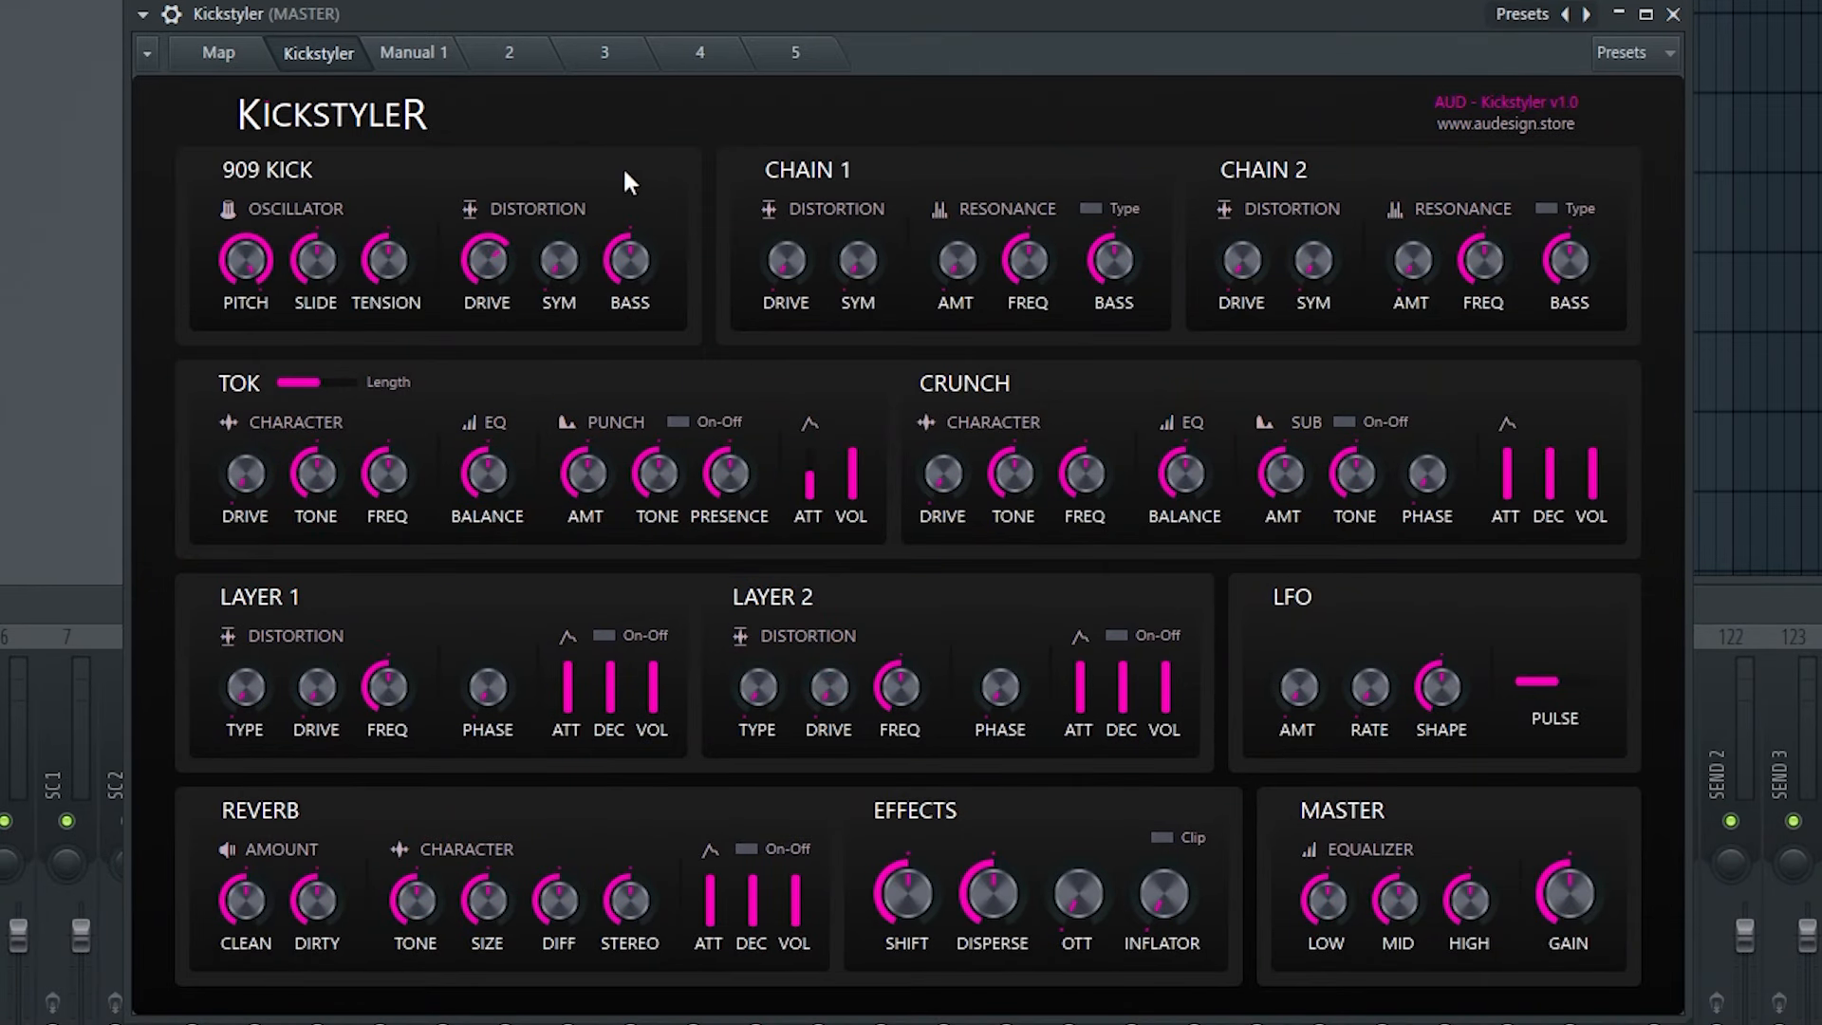
# - Shape the 909 Kick distortion by raising Drive and Sym to about three quarters and lowering Bass below its midpoint
pyautogui.moveTo(629, 261)
pyautogui.mouseDown()
pyautogui.moveTo(628, 223)
pyautogui.moveTo(628, 248)
pyautogui.mouseUp()
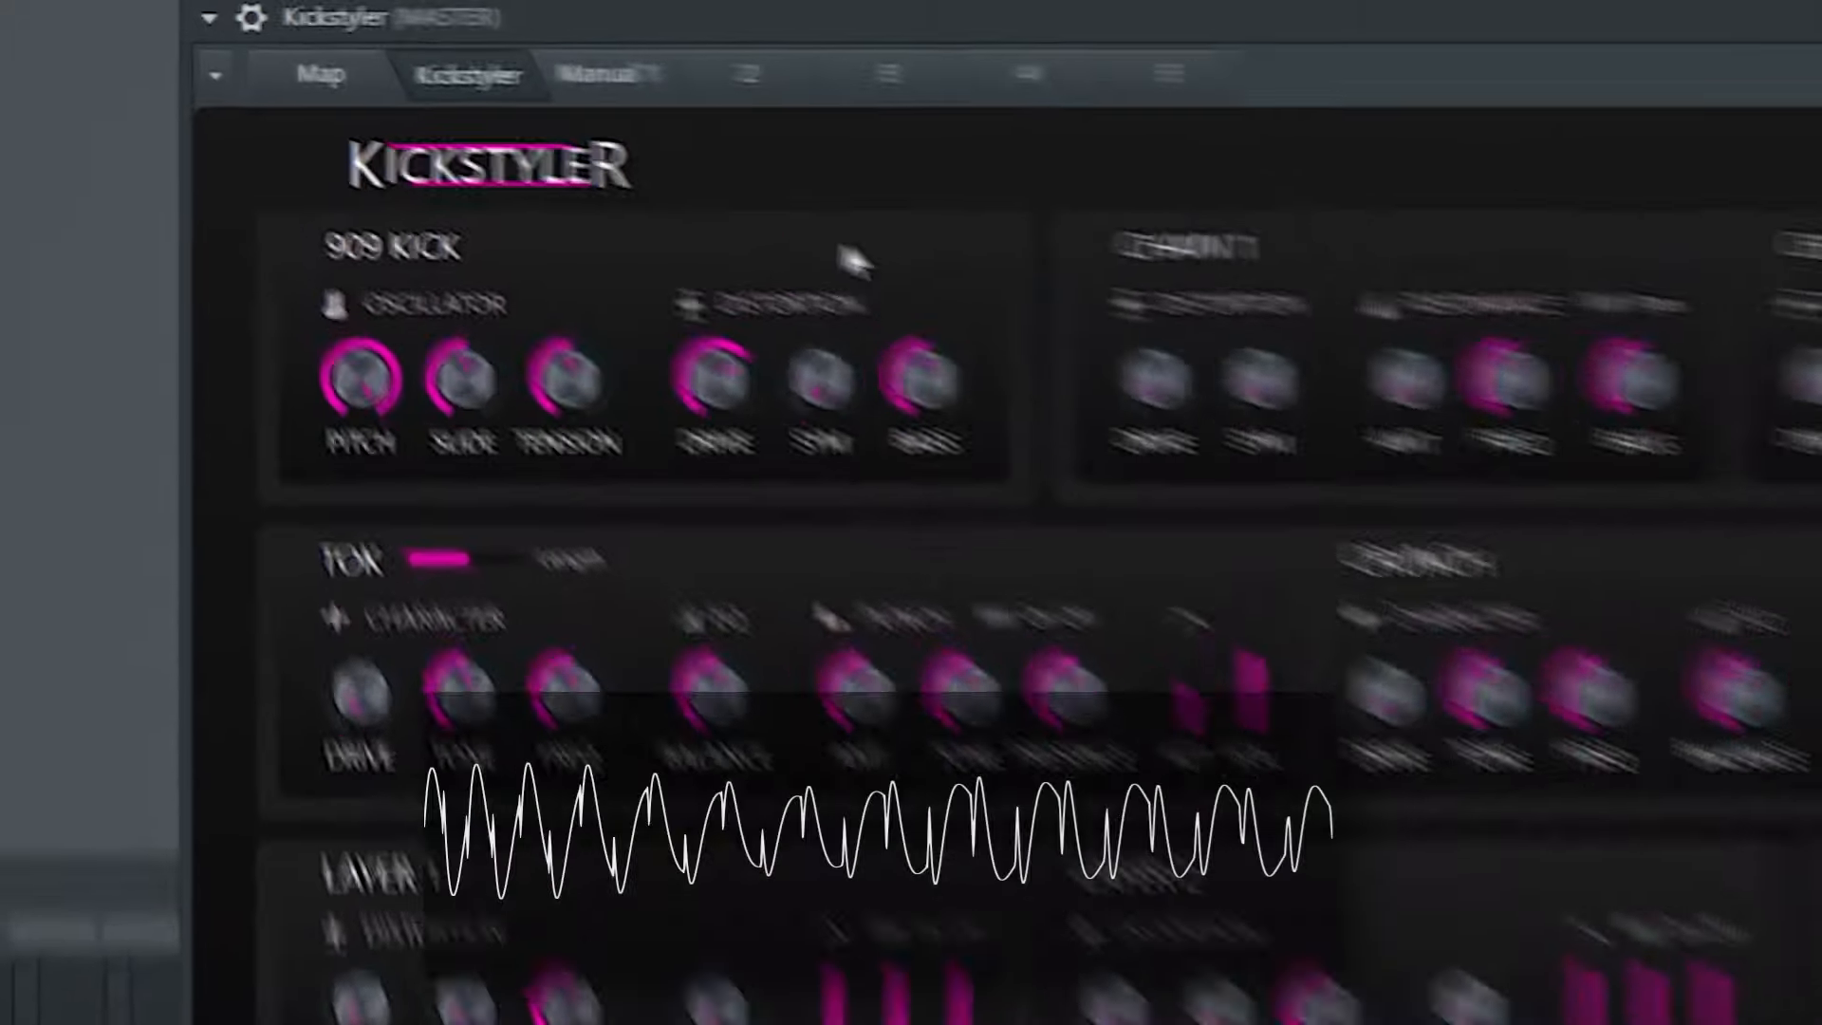
pyautogui.moveTo(629, 260); pyautogui.dragTo(630, 292)
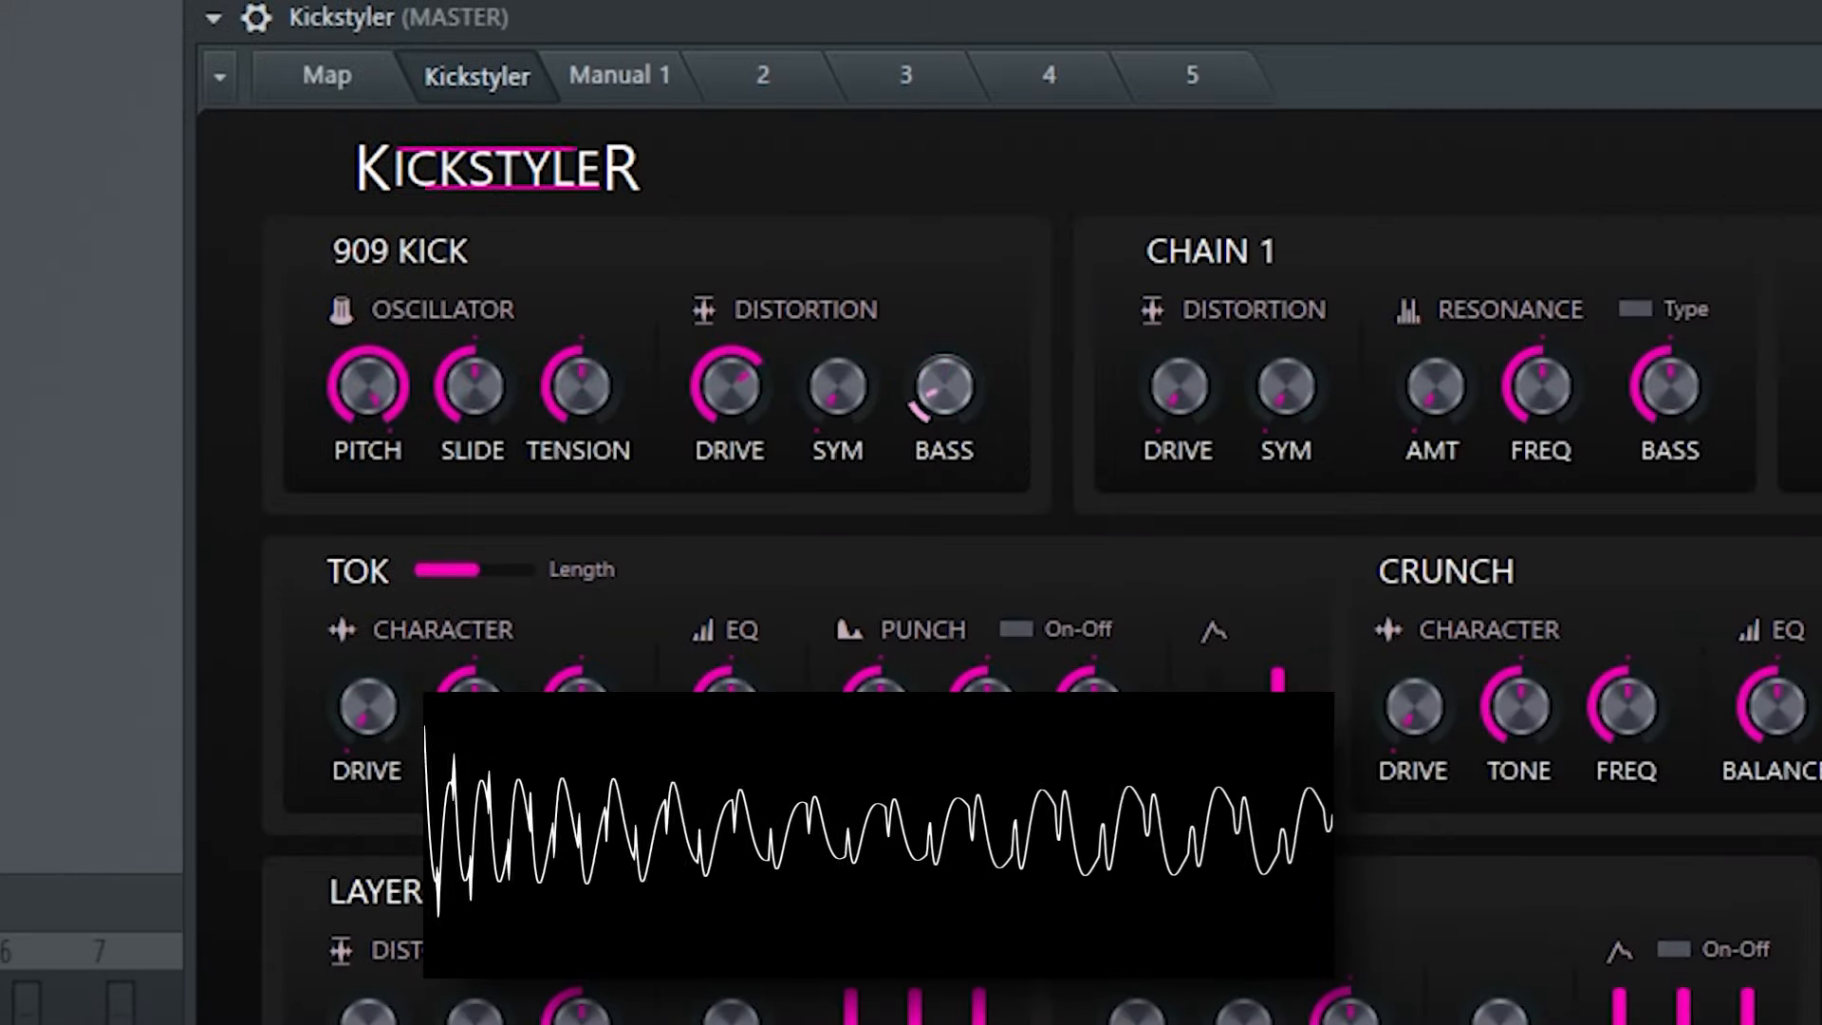
pyautogui.moveTo(944, 387)
pyautogui.mouseDown()
pyautogui.moveTo(945, 319)
pyautogui.moveTo(945, 353)
pyautogui.mouseUp()
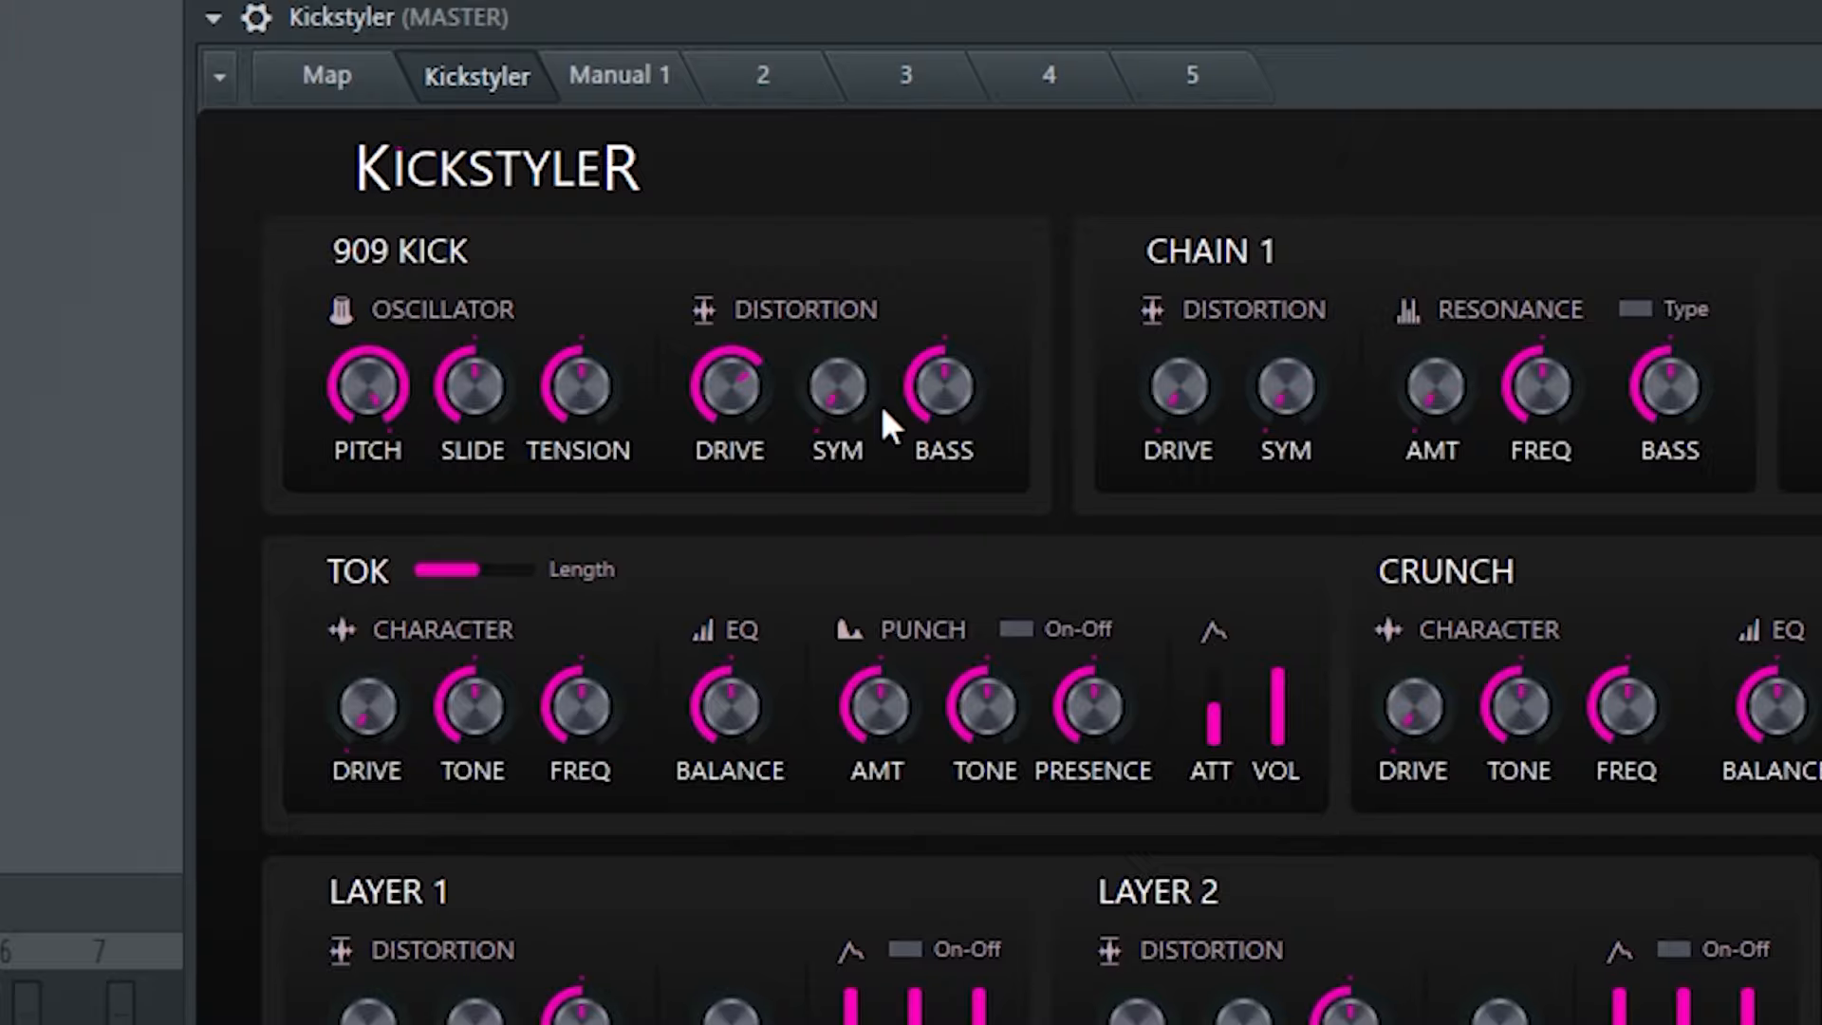
pyautogui.moveTo(838, 387); pyautogui.dragTo(838, 353)
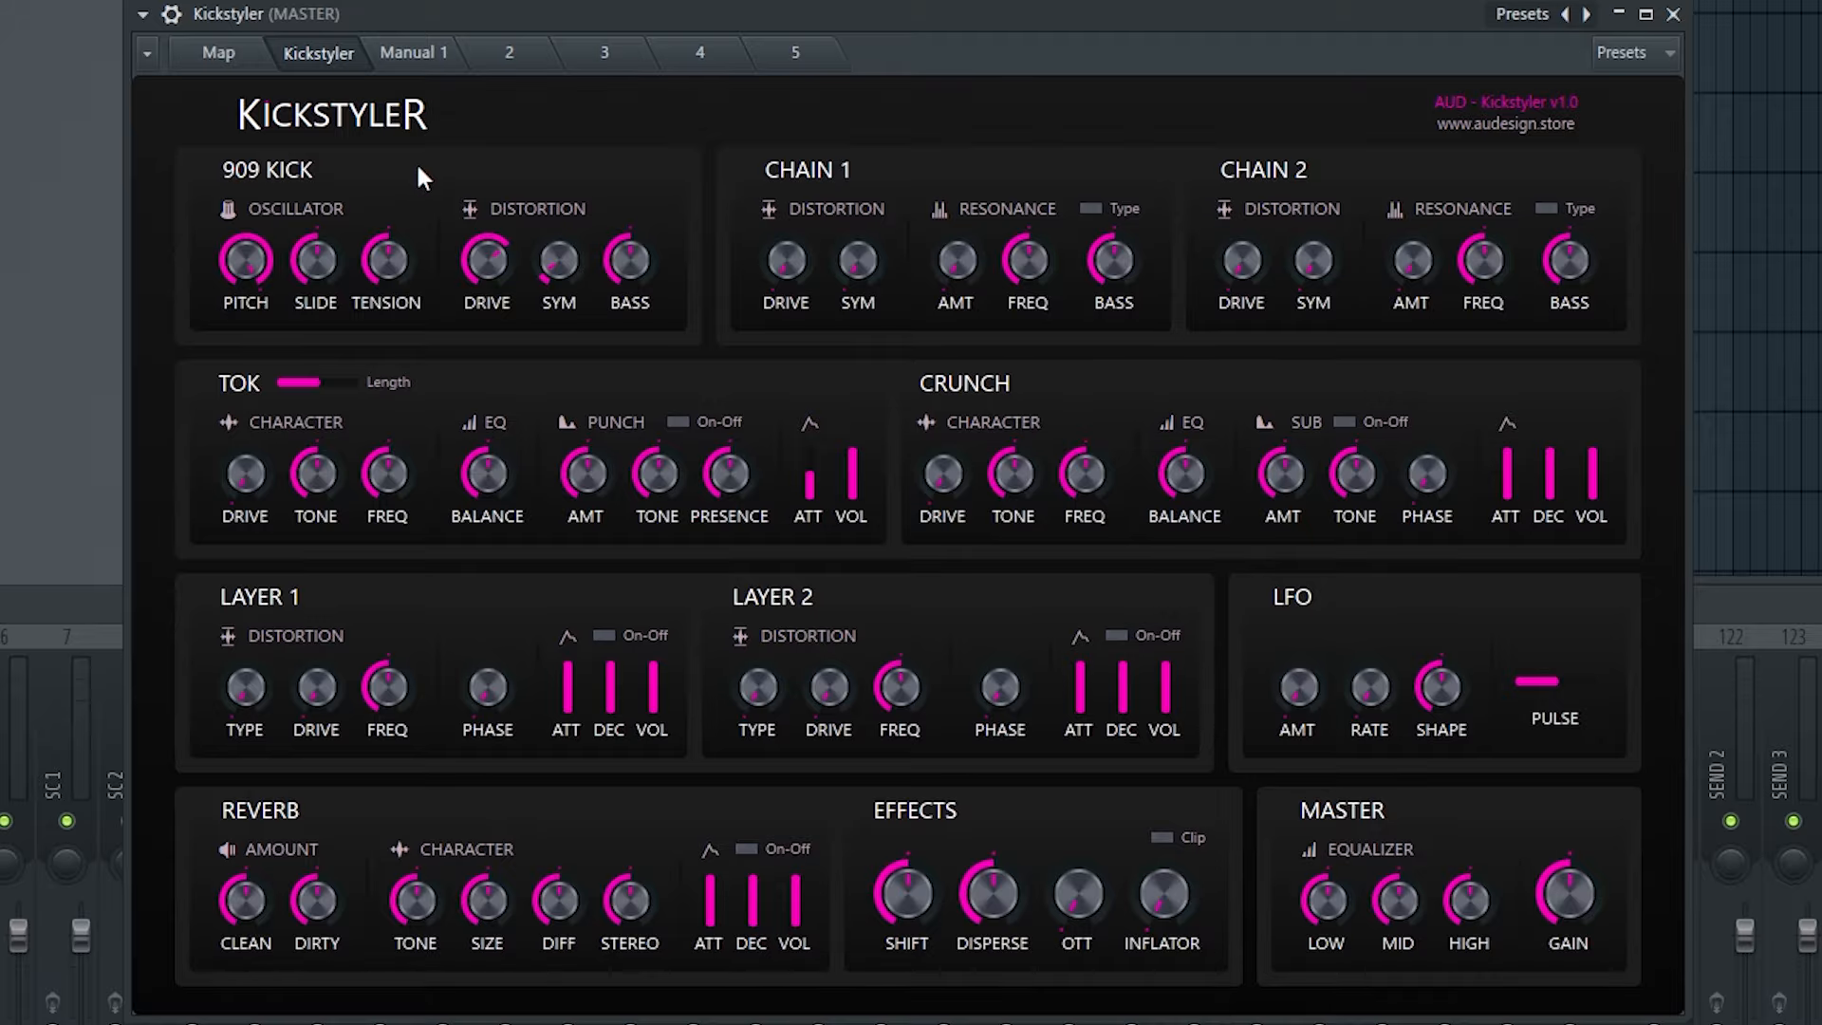
pyautogui.moveTo(487, 259); pyautogui.dragTo(487, 176)
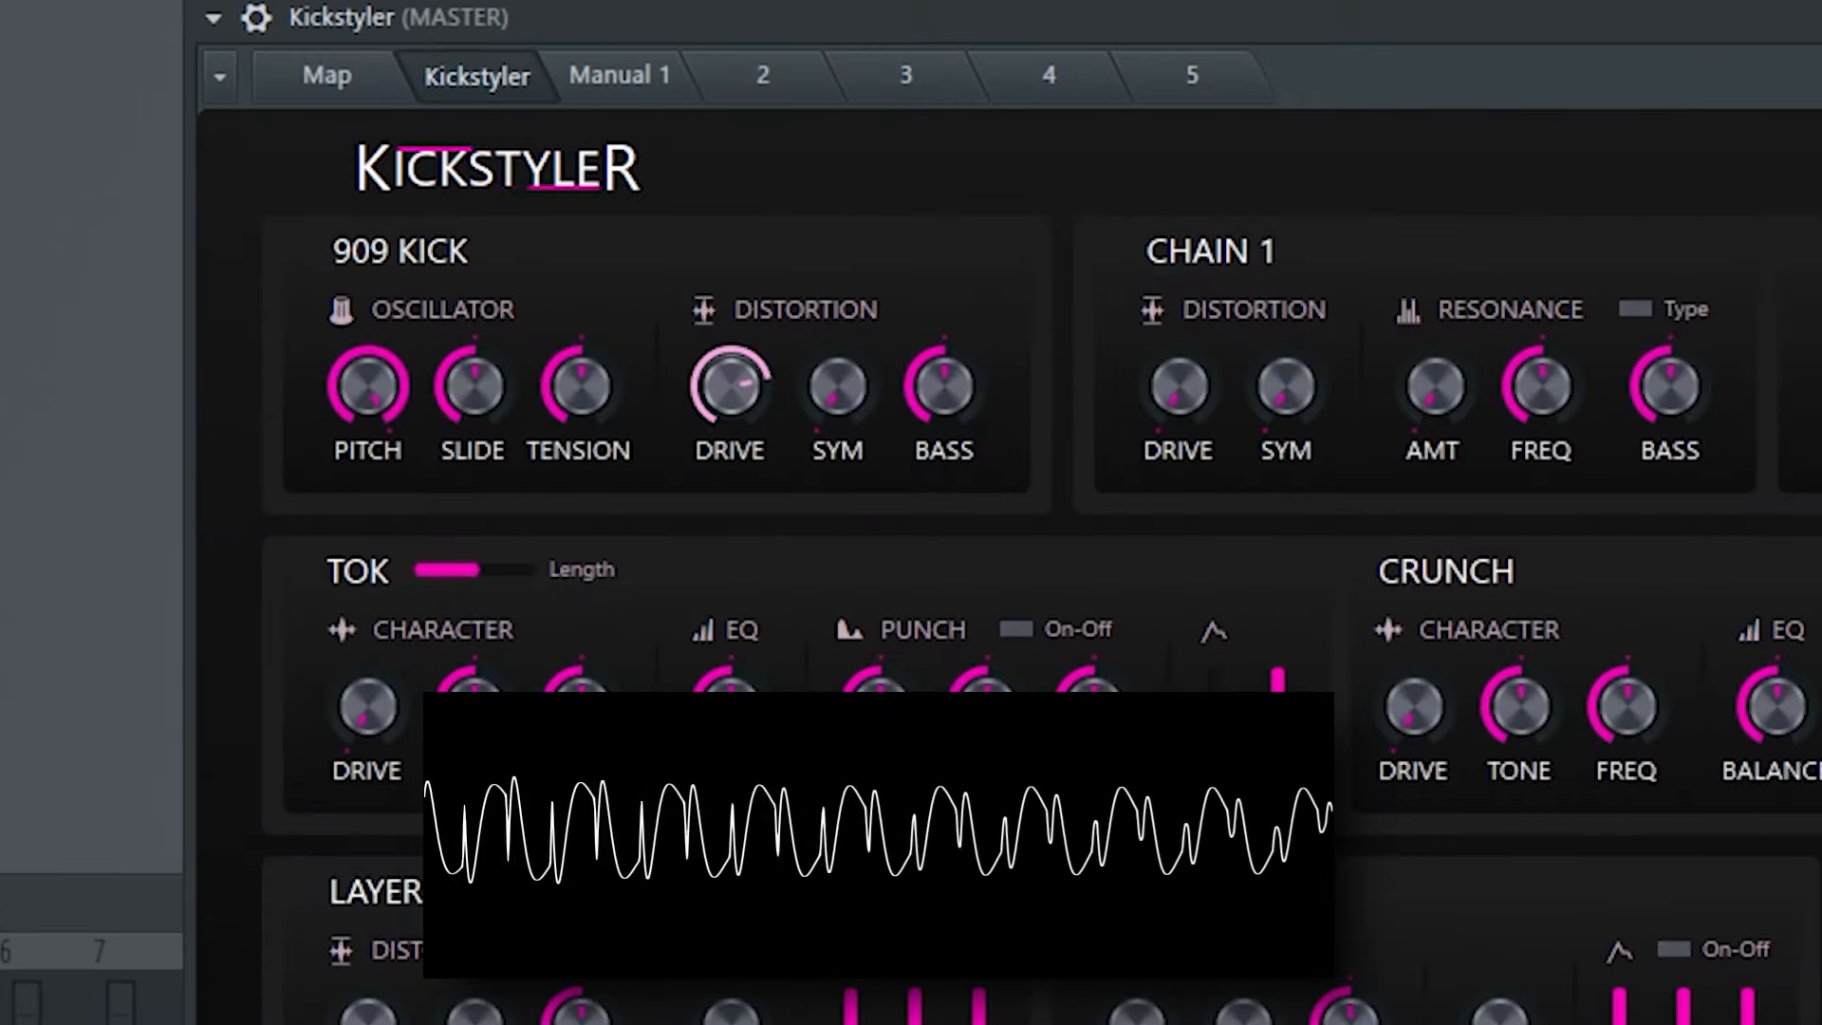
pyautogui.moveTo(858, 398); pyautogui.dragTo(858, 321)
pyautogui.moveTo(368, 386)
pyautogui.mouseDown()
pyautogui.moveTo(368, 465)
pyautogui.moveTo(368, 404)
pyautogui.mouseUp()
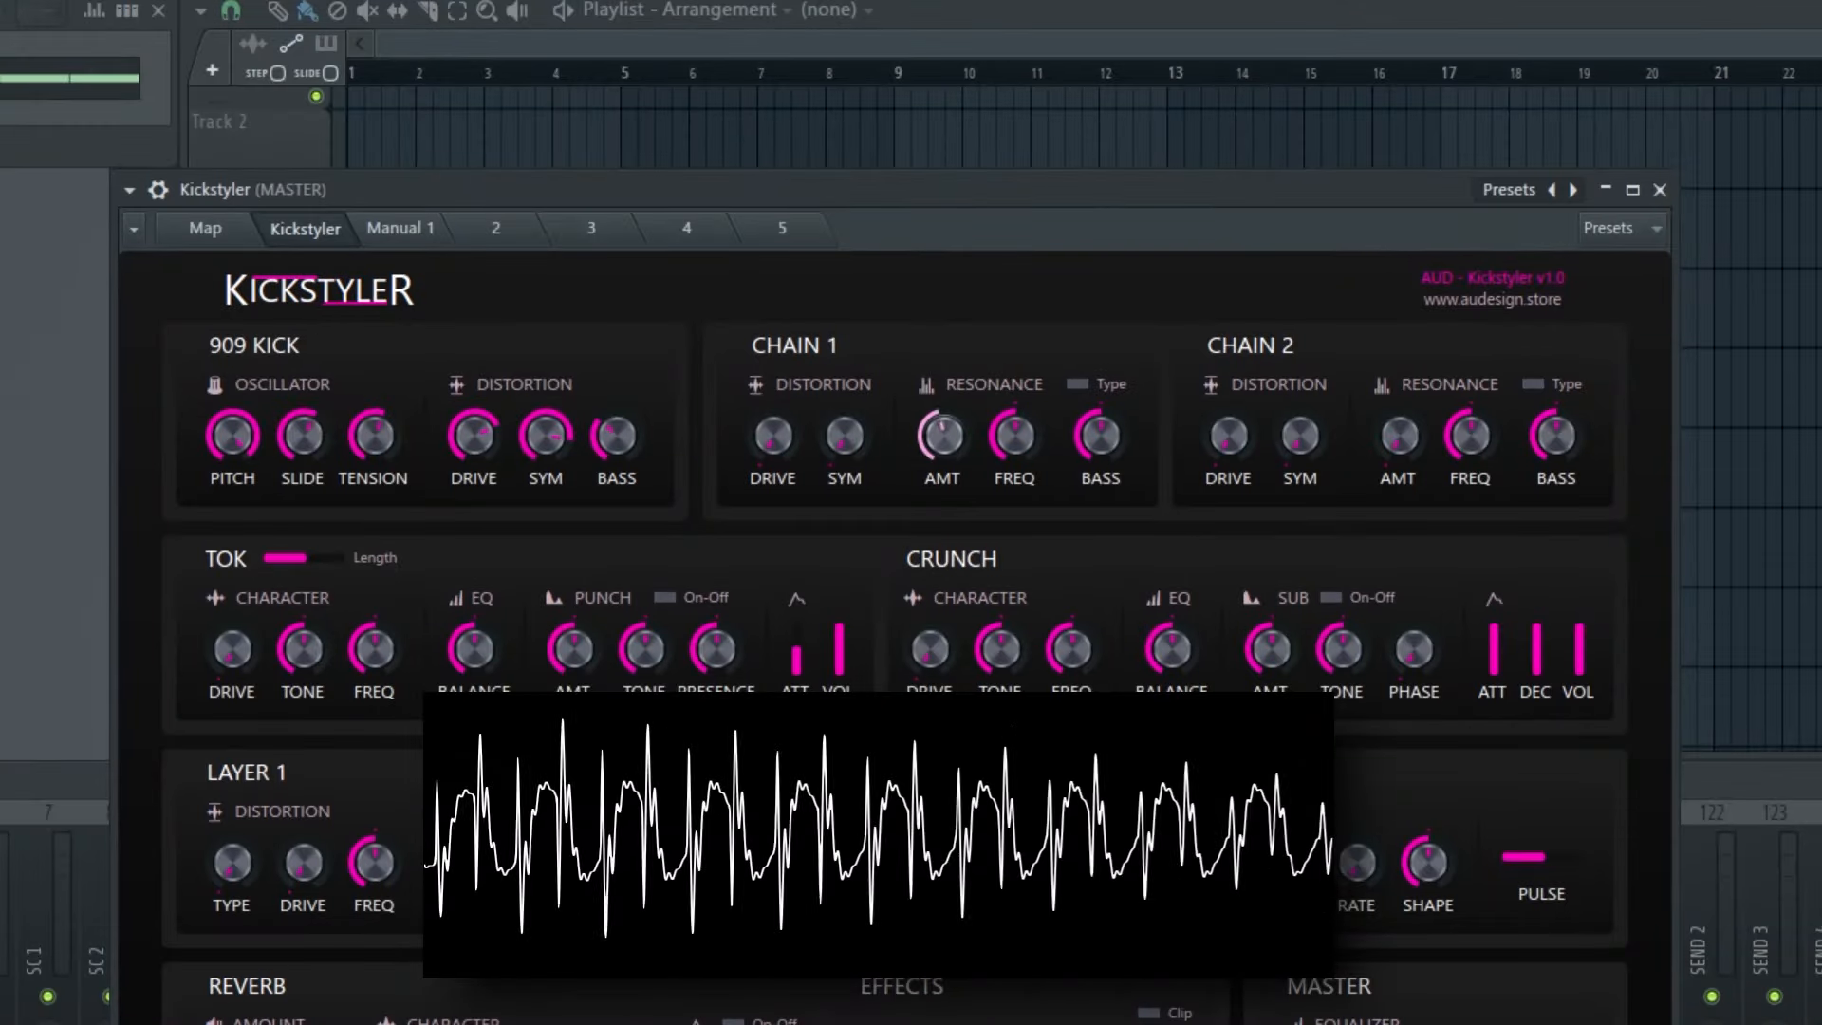
# - Try out Chain 1's Drive together with its resonance Amt and Freq, raising Amt to about the midpoint
pyautogui.moveTo(945, 443); pyautogui.dragTo(1013, 389)
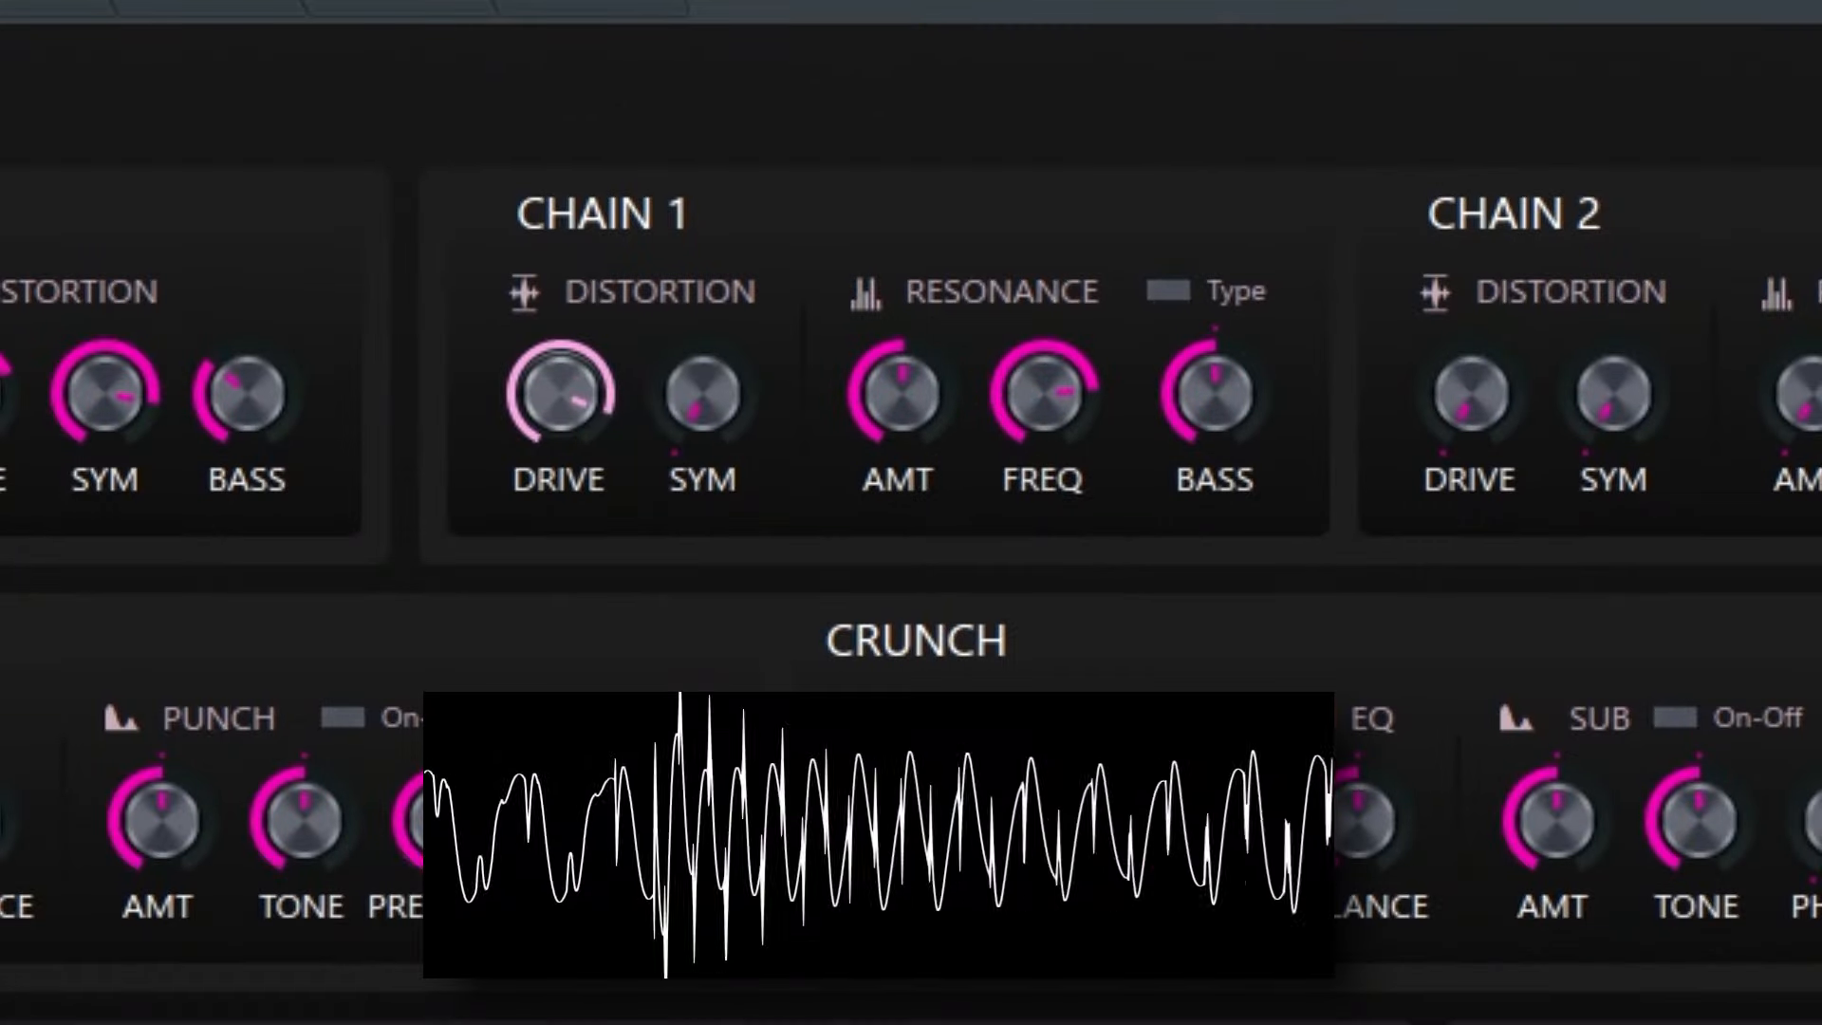
pyautogui.moveTo(1044, 394); pyautogui.dragTo(1044, 476)
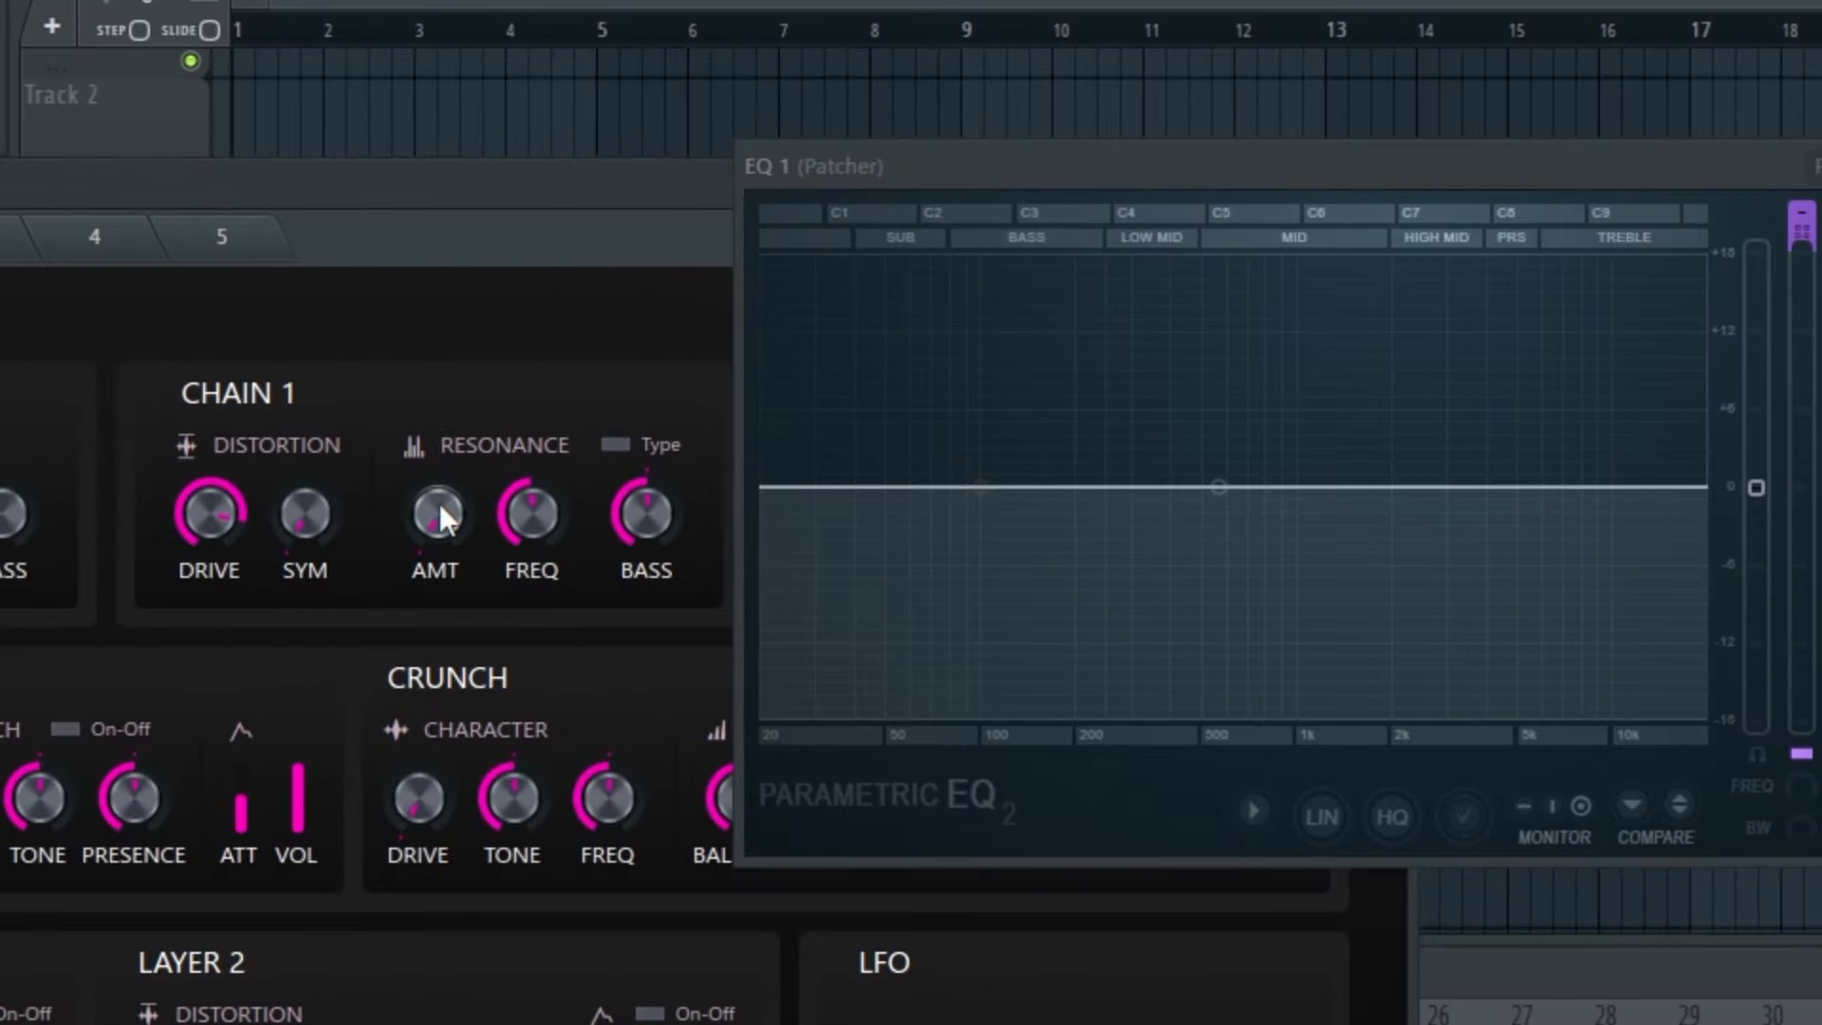
pyautogui.moveTo(438, 503); pyautogui.dragTo(438, 466)
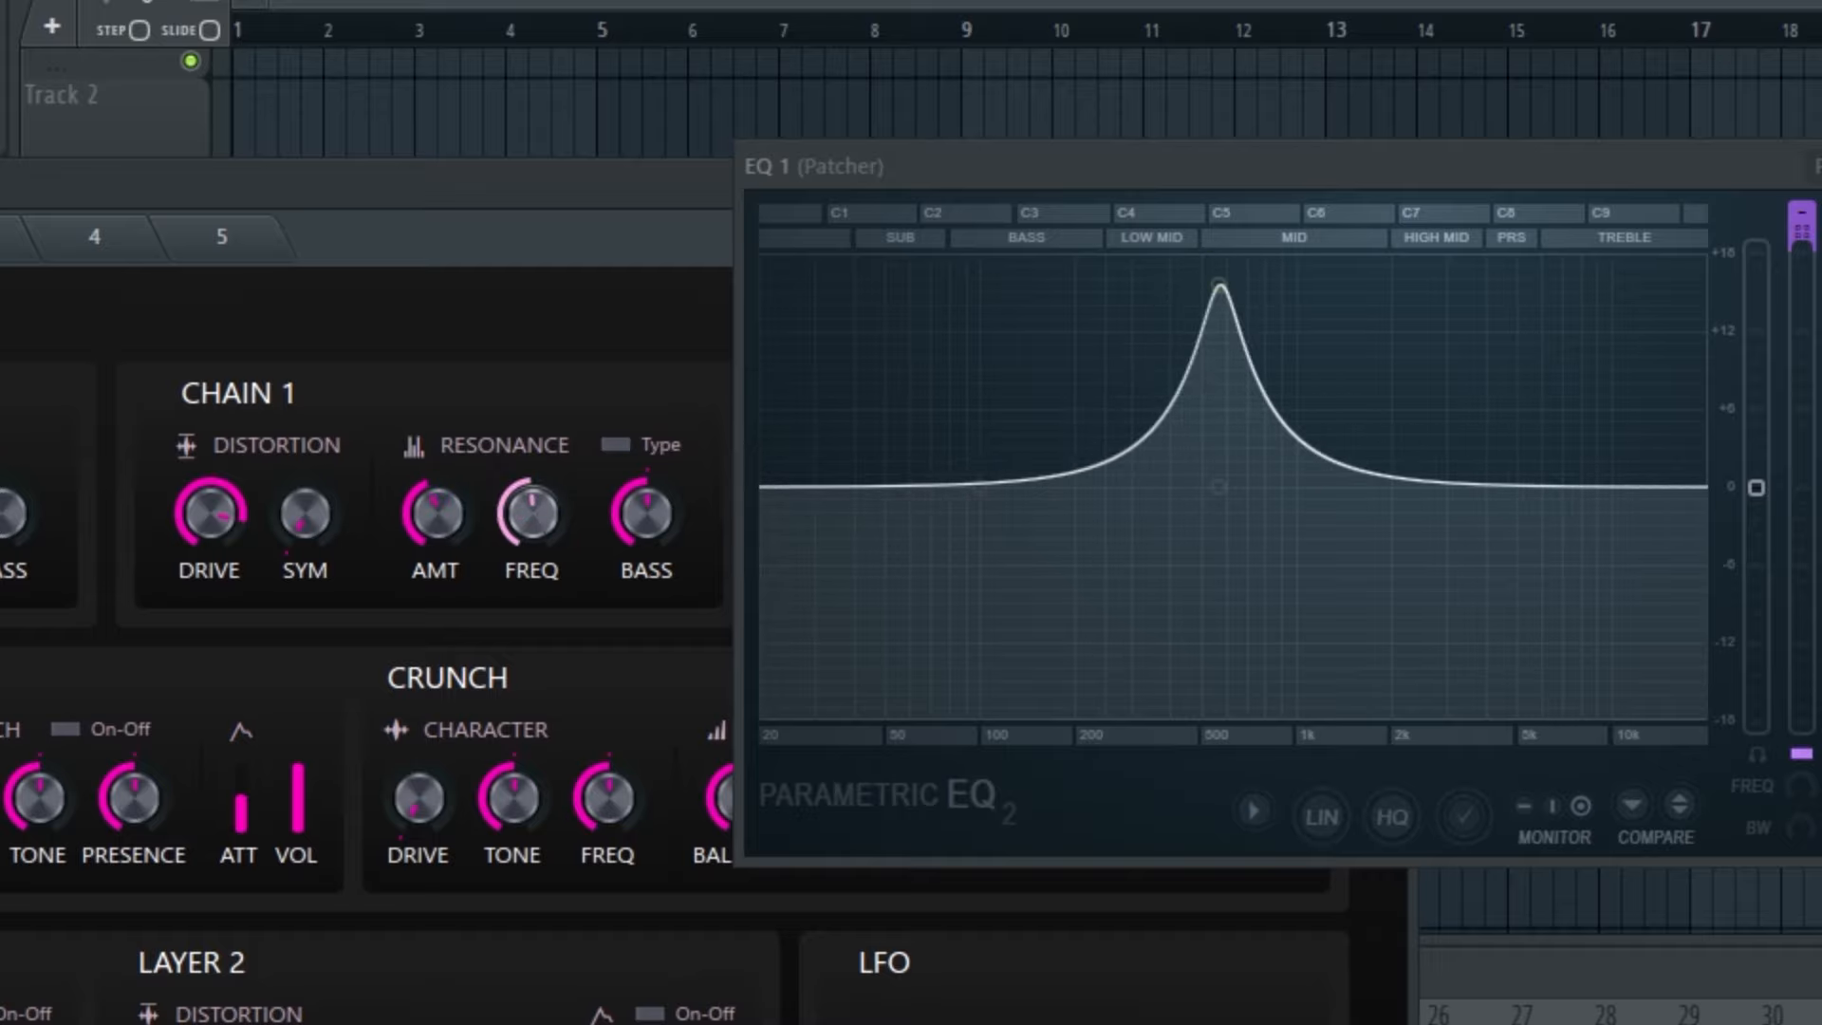
pyautogui.moveTo(534, 512)
pyautogui.mouseDown()
pyautogui.moveTo(534, 482)
pyautogui.moveTo(534, 531)
pyautogui.moveTo(534, 505)
pyautogui.mouseUp()
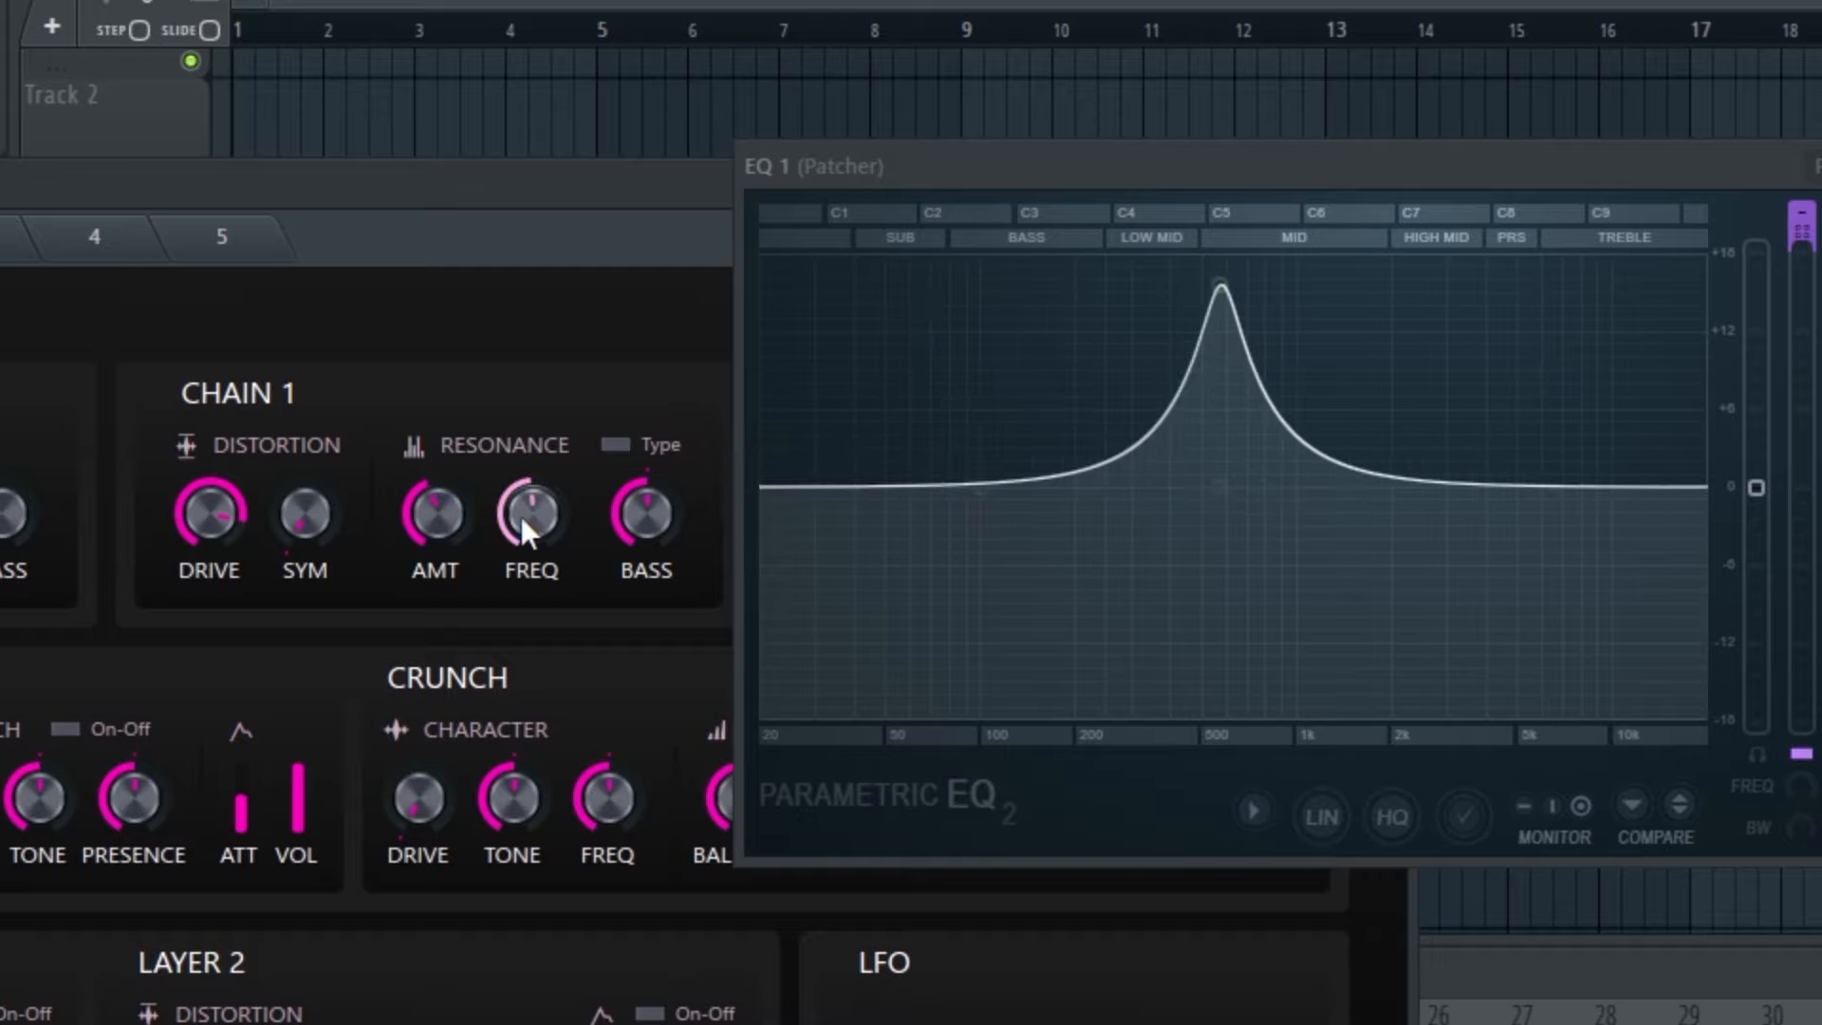
# - Toggle Chain 1's resonance Type repeatedly to compare the two EQ curves, leaving it on, and test the Bass control
pyautogui.click(615, 445)
pyautogui.click(616, 445)
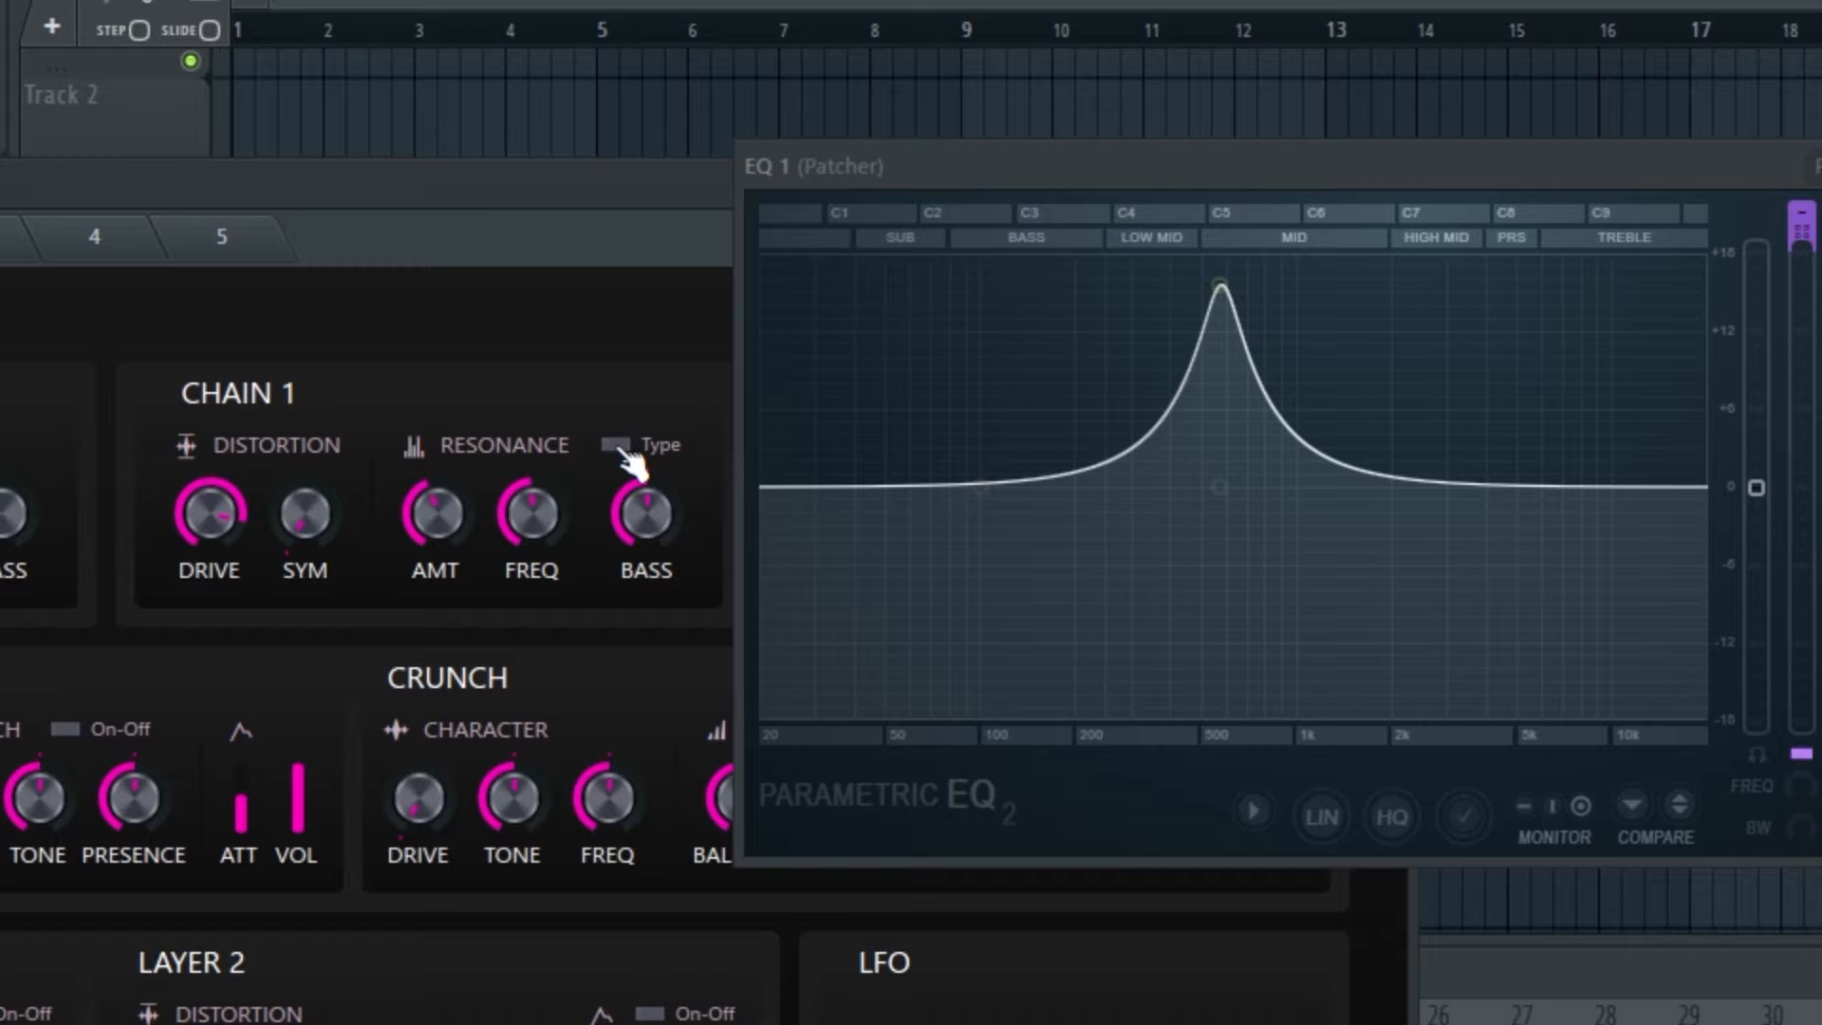
pyautogui.click(615, 446)
pyautogui.click(615, 445)
pyautogui.click(615, 445)
pyautogui.click(615, 445)
pyautogui.click(615, 446)
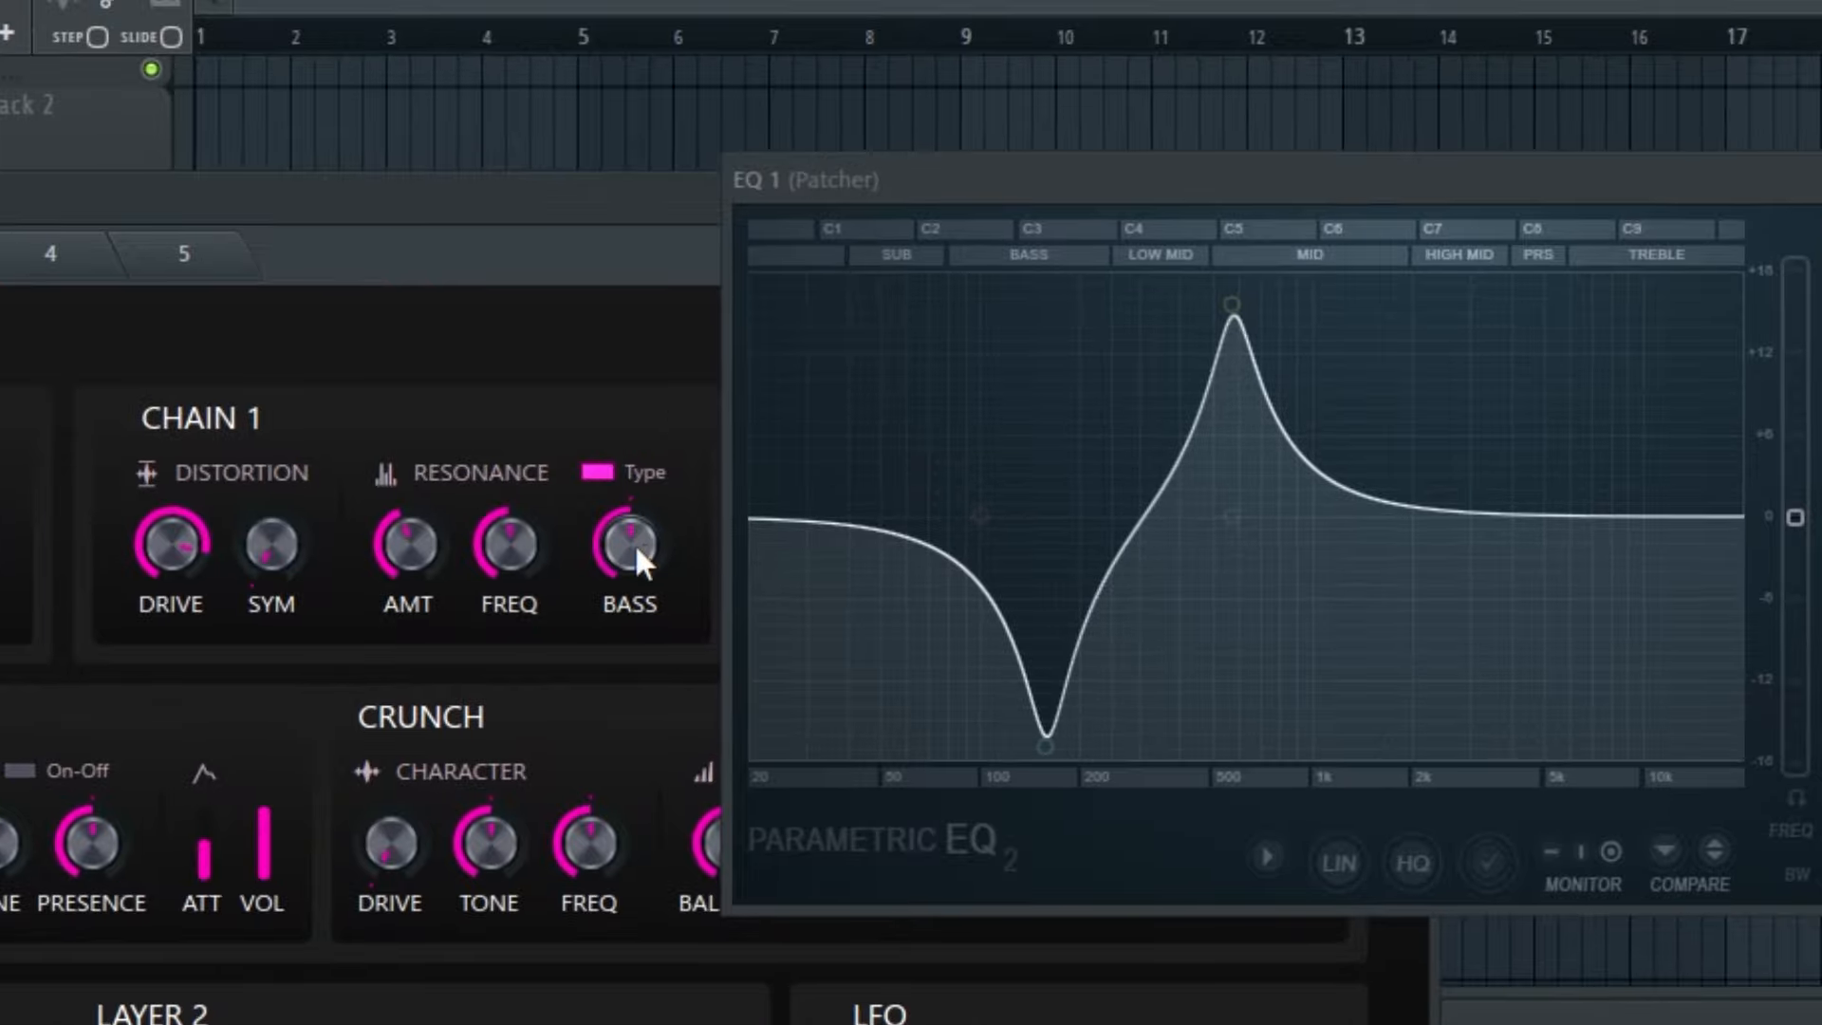
pyautogui.moveTo(636, 551); pyautogui.dragTo(636, 560)
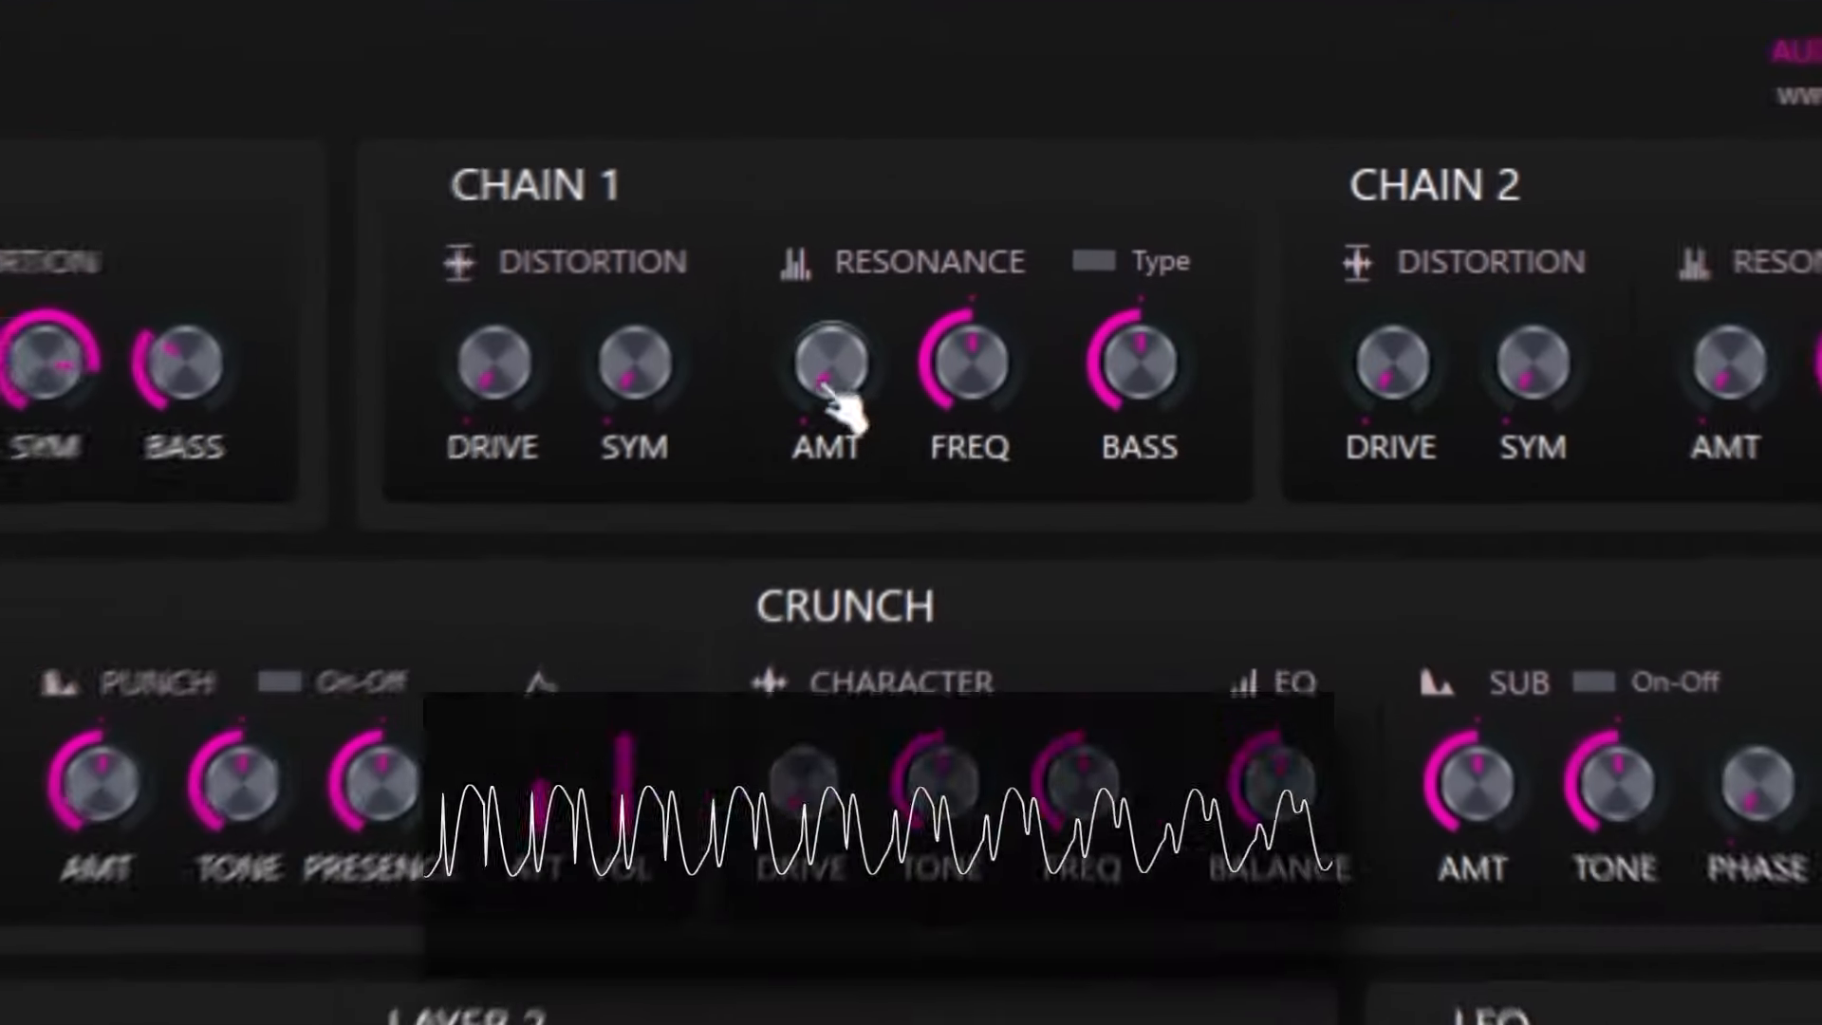
# - Dial in Chain 1 with Drive and Sym about two thirds up, Amt about one third, resonance Type on, and Freq and Bass below midpoint
pyautogui.moveTo(956, 273); pyautogui.dragTo(956, 257)
pyautogui.moveTo(826, 364); pyautogui.dragTo(826, 349)
pyautogui.moveTo(486, 365); pyautogui.dragTo(486, 276)
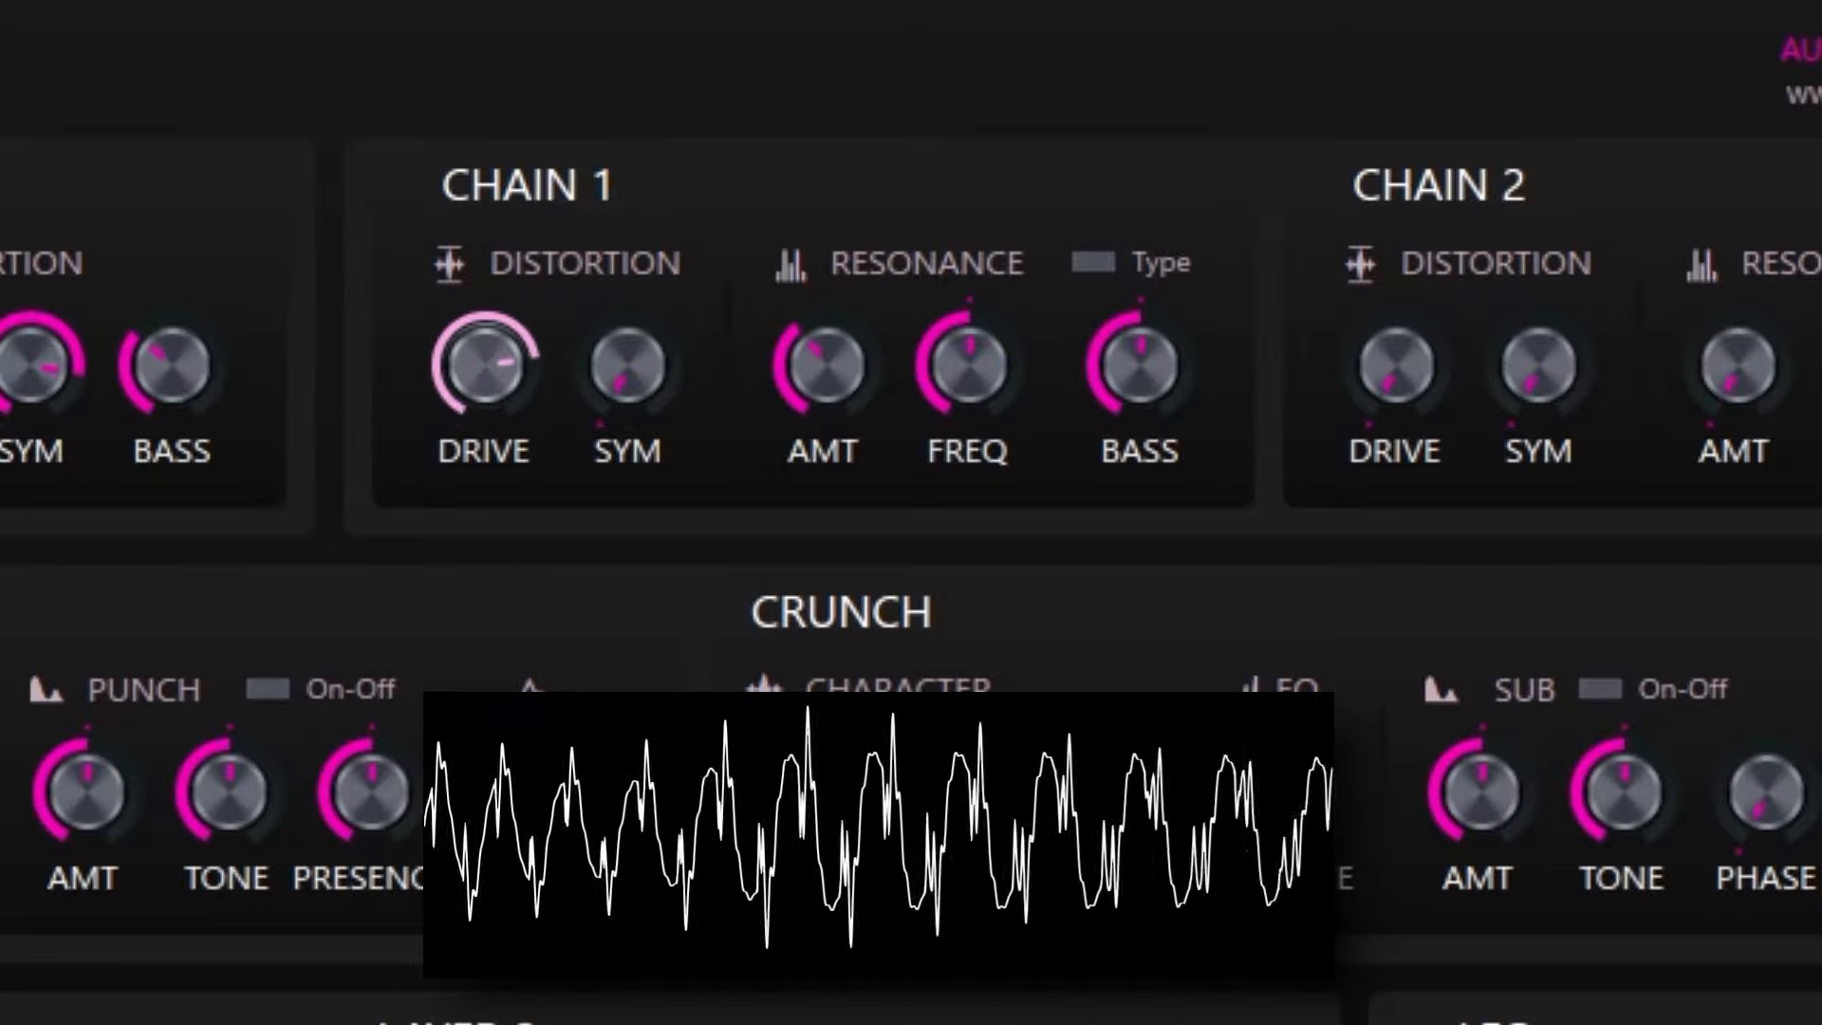
pyautogui.click(1149, 258)
pyautogui.moveTo(988, 327); pyautogui.dragTo(988, 324)
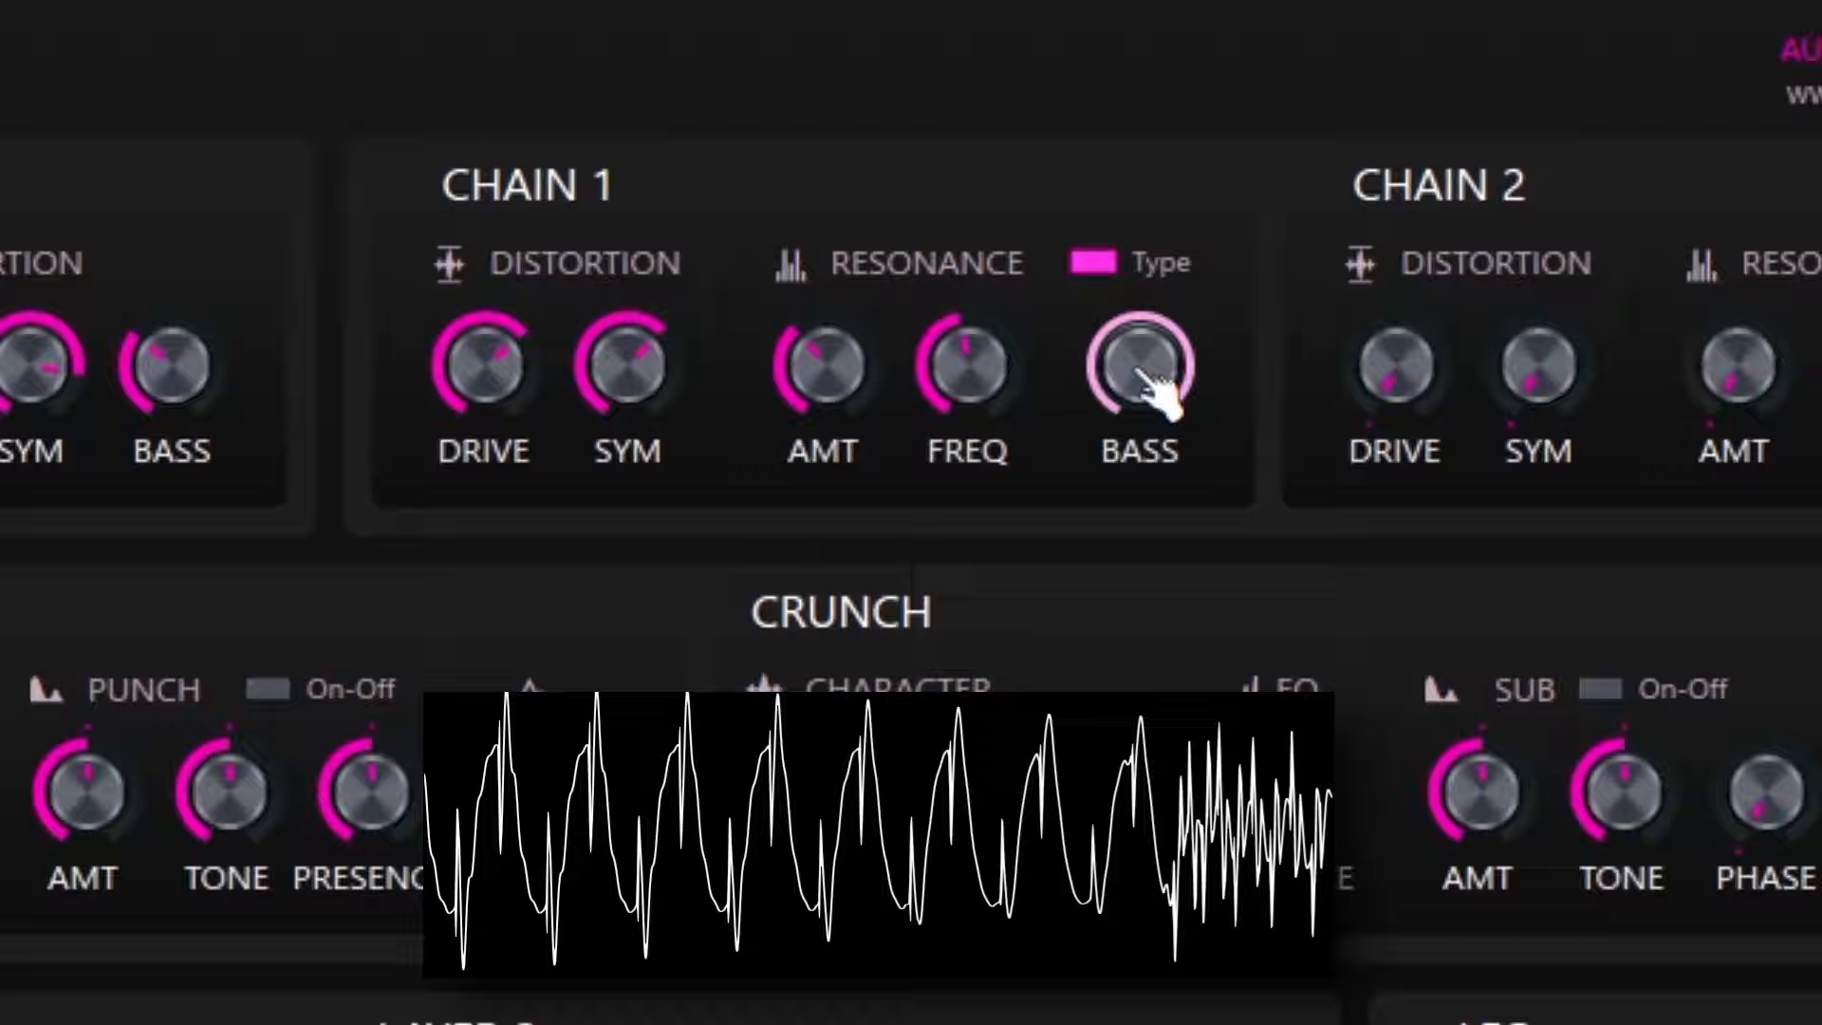
pyautogui.moveTo(1152, 374)
pyautogui.mouseDown()
pyautogui.moveTo(1151, 418)
pyautogui.moveTo(1151, 391)
pyautogui.mouseUp()
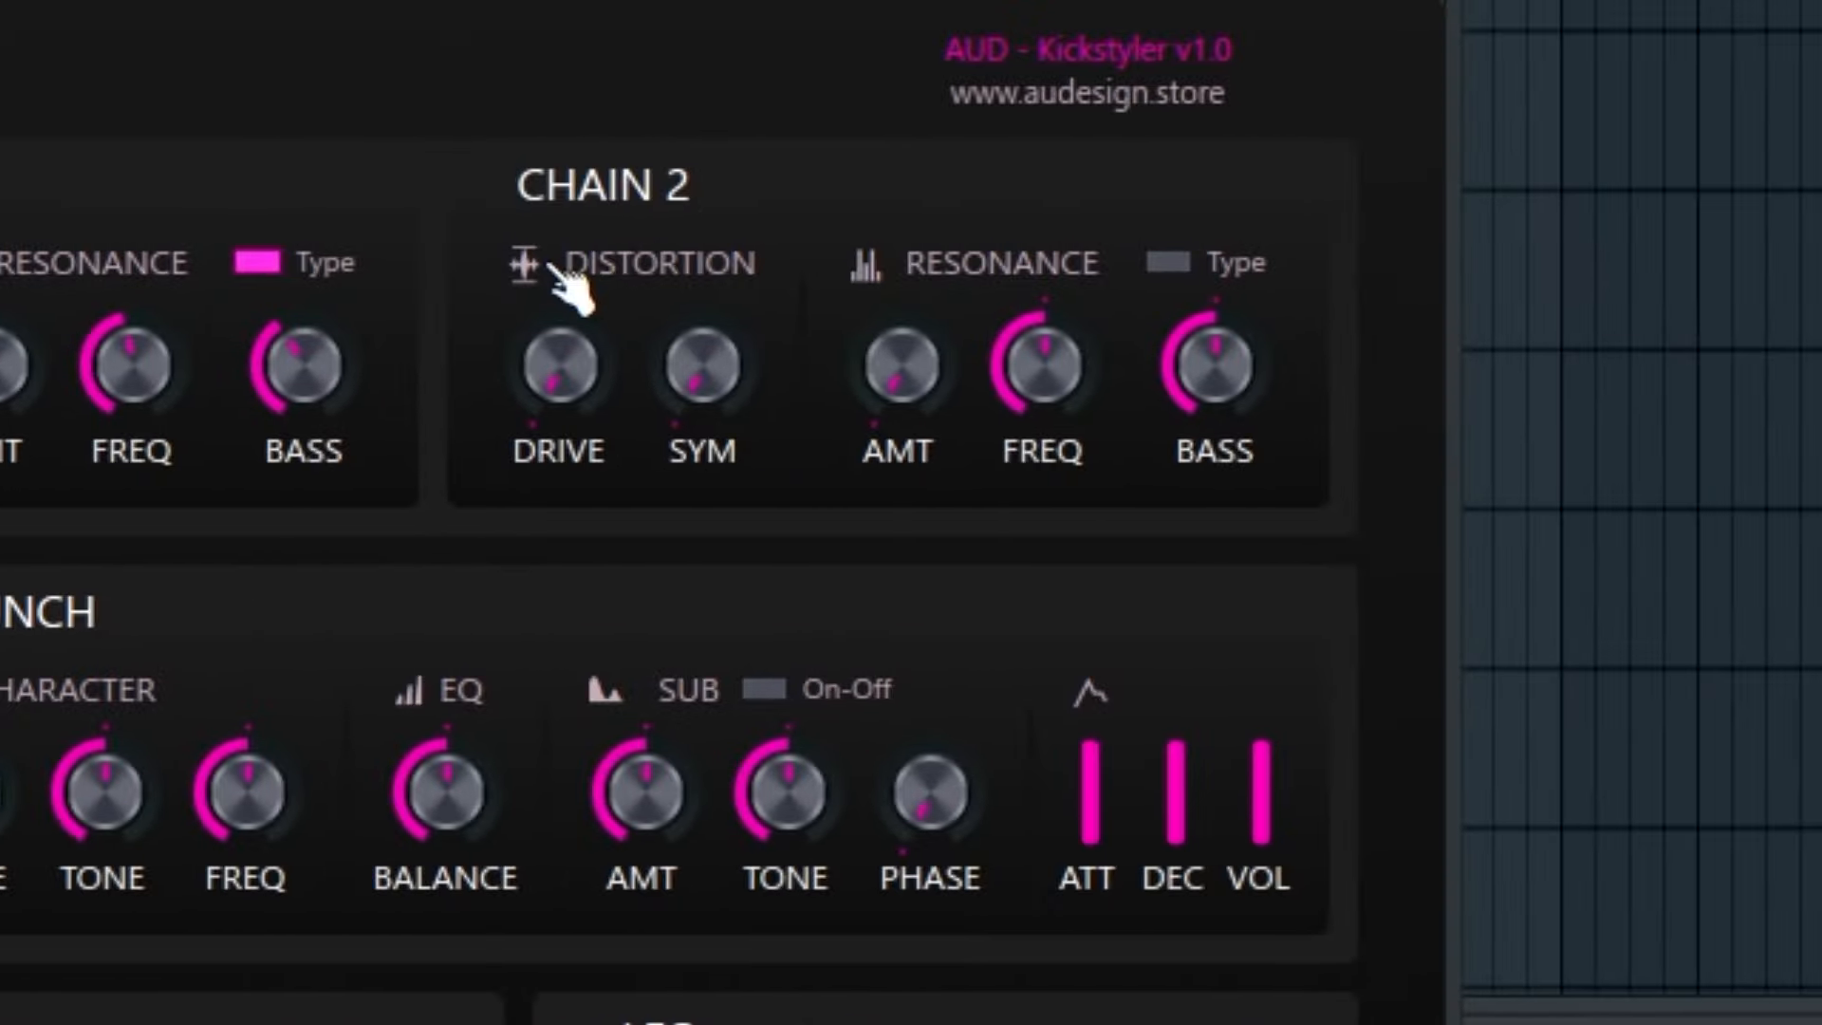
# - Dial in Chain 2 with Drive around midpoint, Sym and Amt about one quarter, resonance Type on, and Freq slightly below midpoint
pyautogui.moveTo(558, 366); pyautogui.dragTo(558, 327)
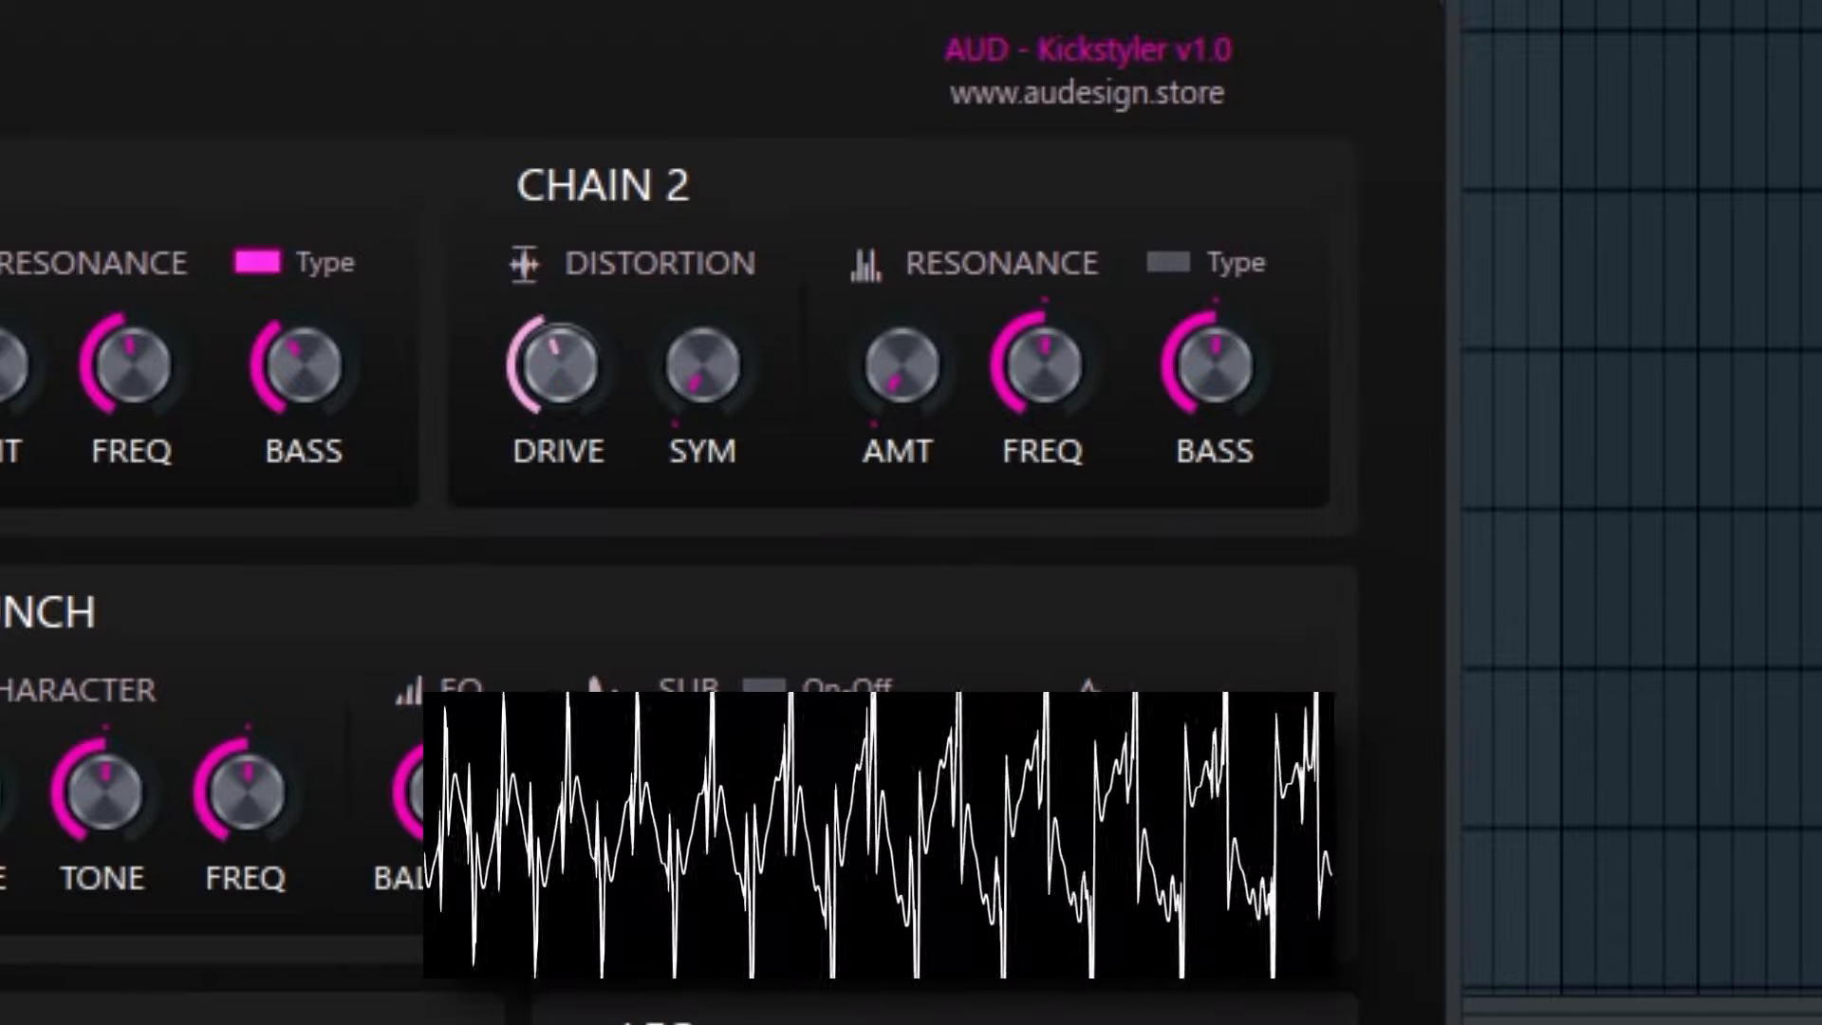
pyautogui.moveTo(697, 385); pyautogui.dragTo(697, 351)
pyautogui.moveTo(892, 399)
pyautogui.mouseDown()
pyautogui.moveTo(892, 346)
pyautogui.moveTo(897, 425)
pyautogui.mouseUp()
pyautogui.moveTo(1215, 375); pyautogui.dragTo(1213, 351)
pyautogui.click(1197, 266)
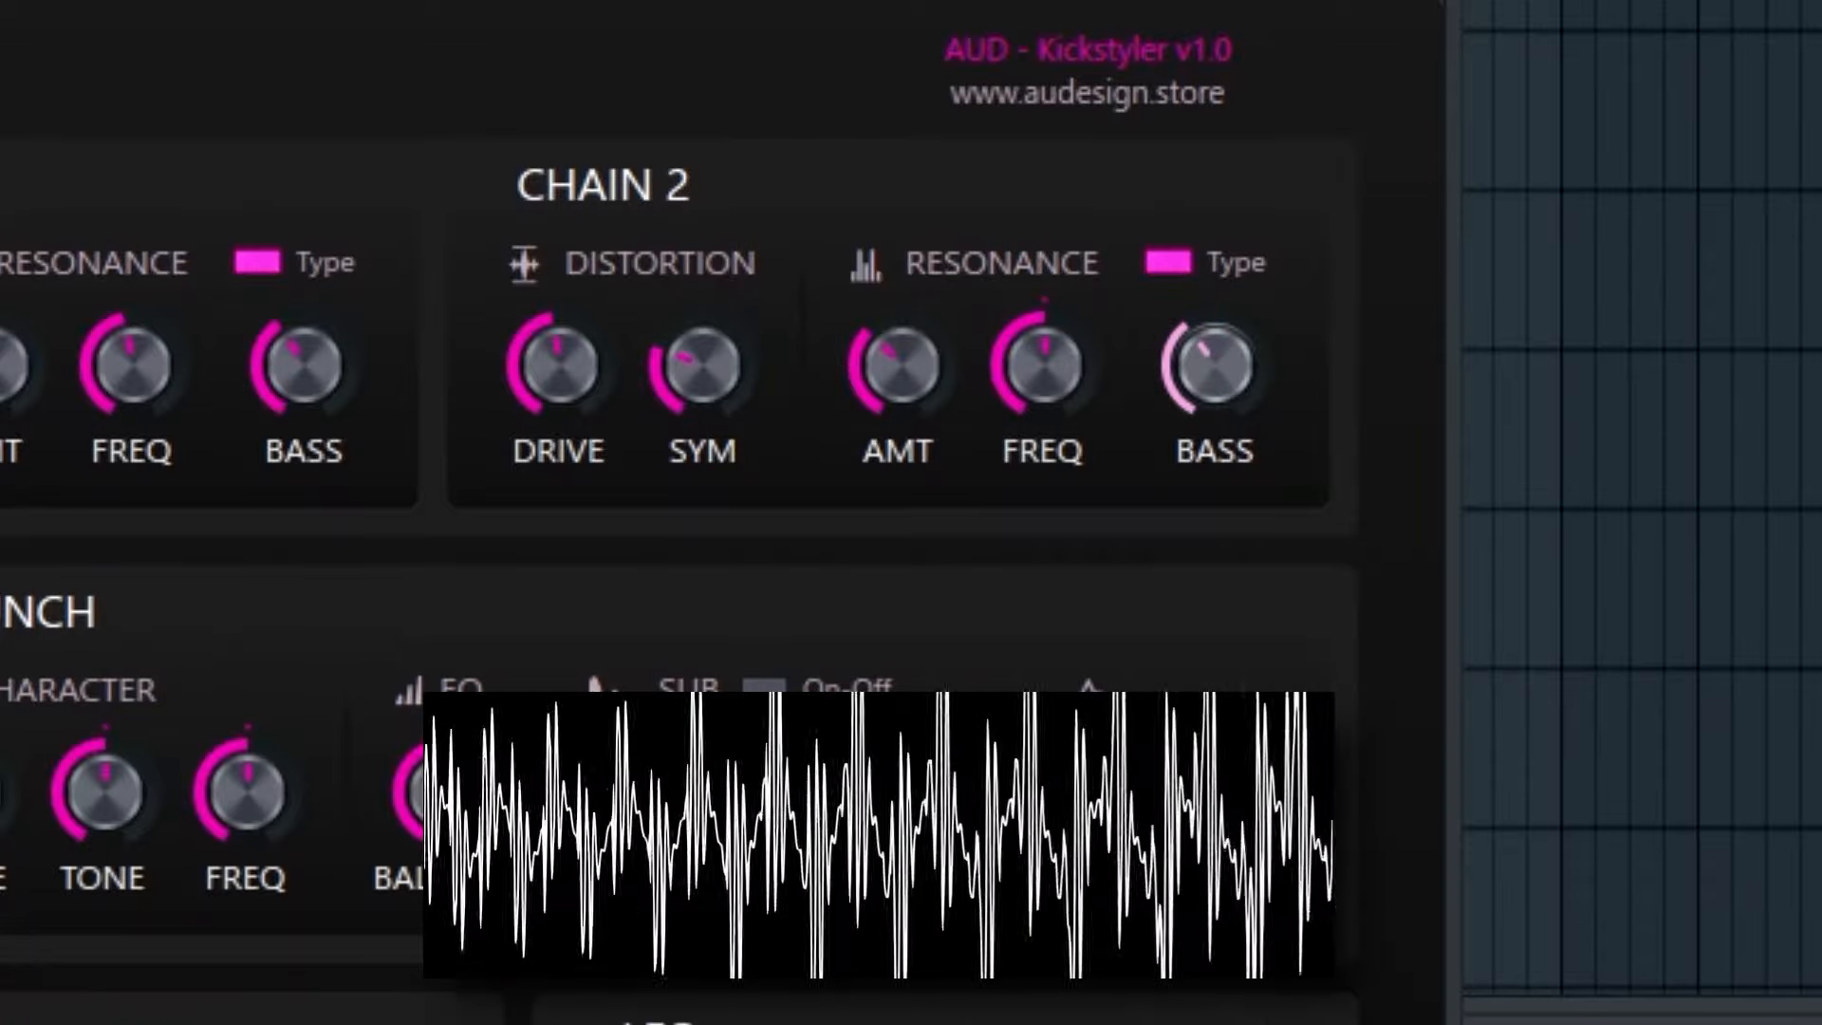
pyautogui.moveTo(1063, 359); pyautogui.dragTo(1061, 385)
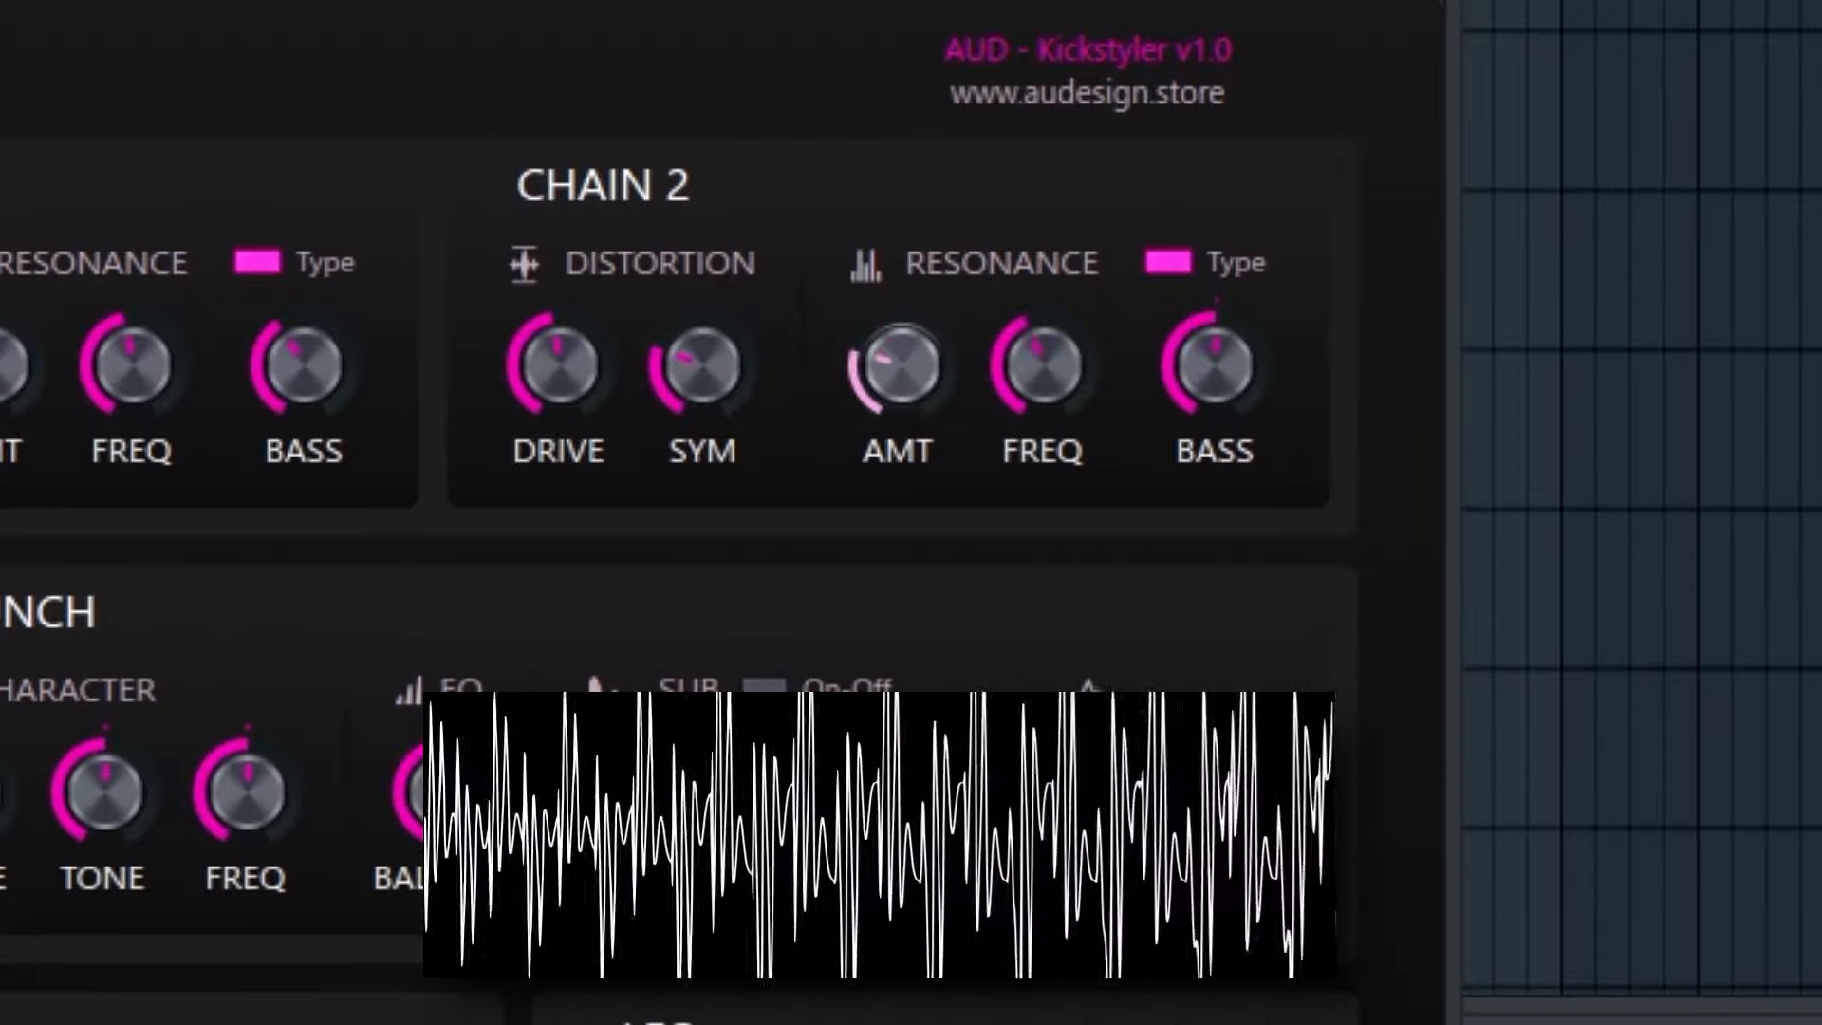
pyautogui.moveTo(561, 358); pyautogui.dragTo(561, 337)
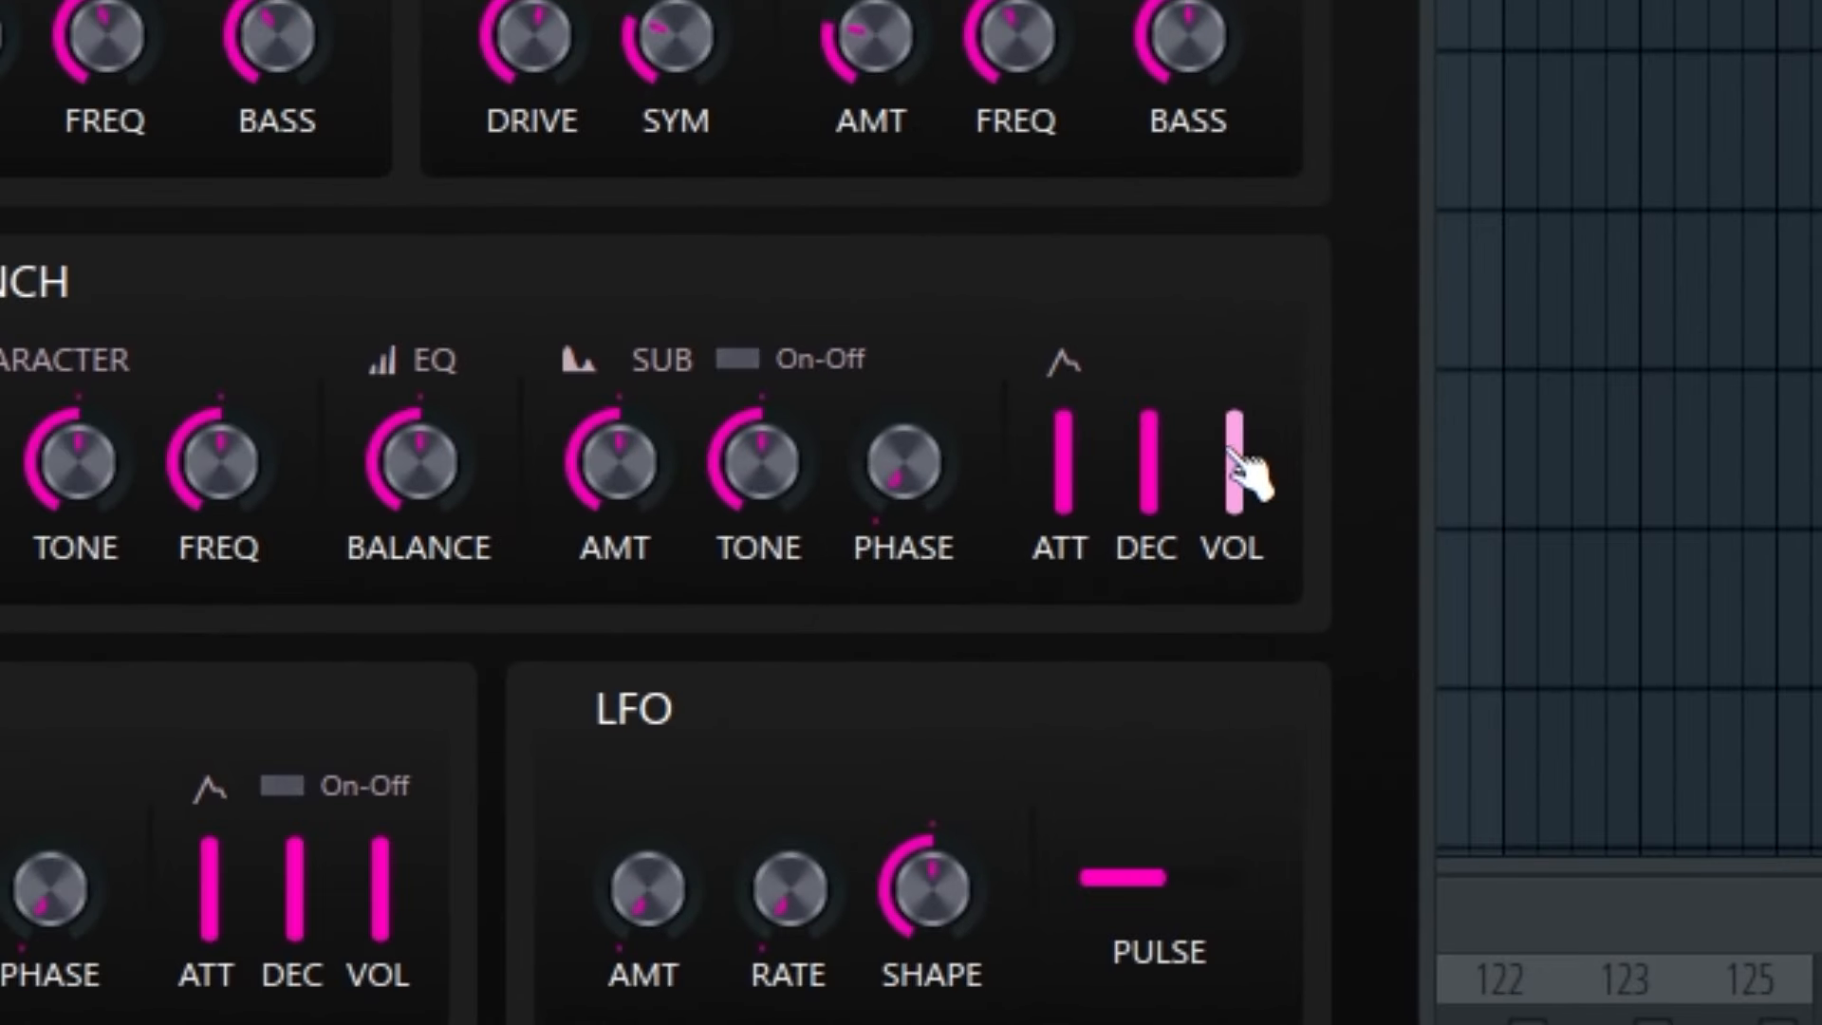
# - Lower the Crunch volume to minimum and sweep the Tok Length between minimum and maximum, returning it to about the middle
pyautogui.moveTo(1602, 480); pyautogui.dragTo(1602, 513)
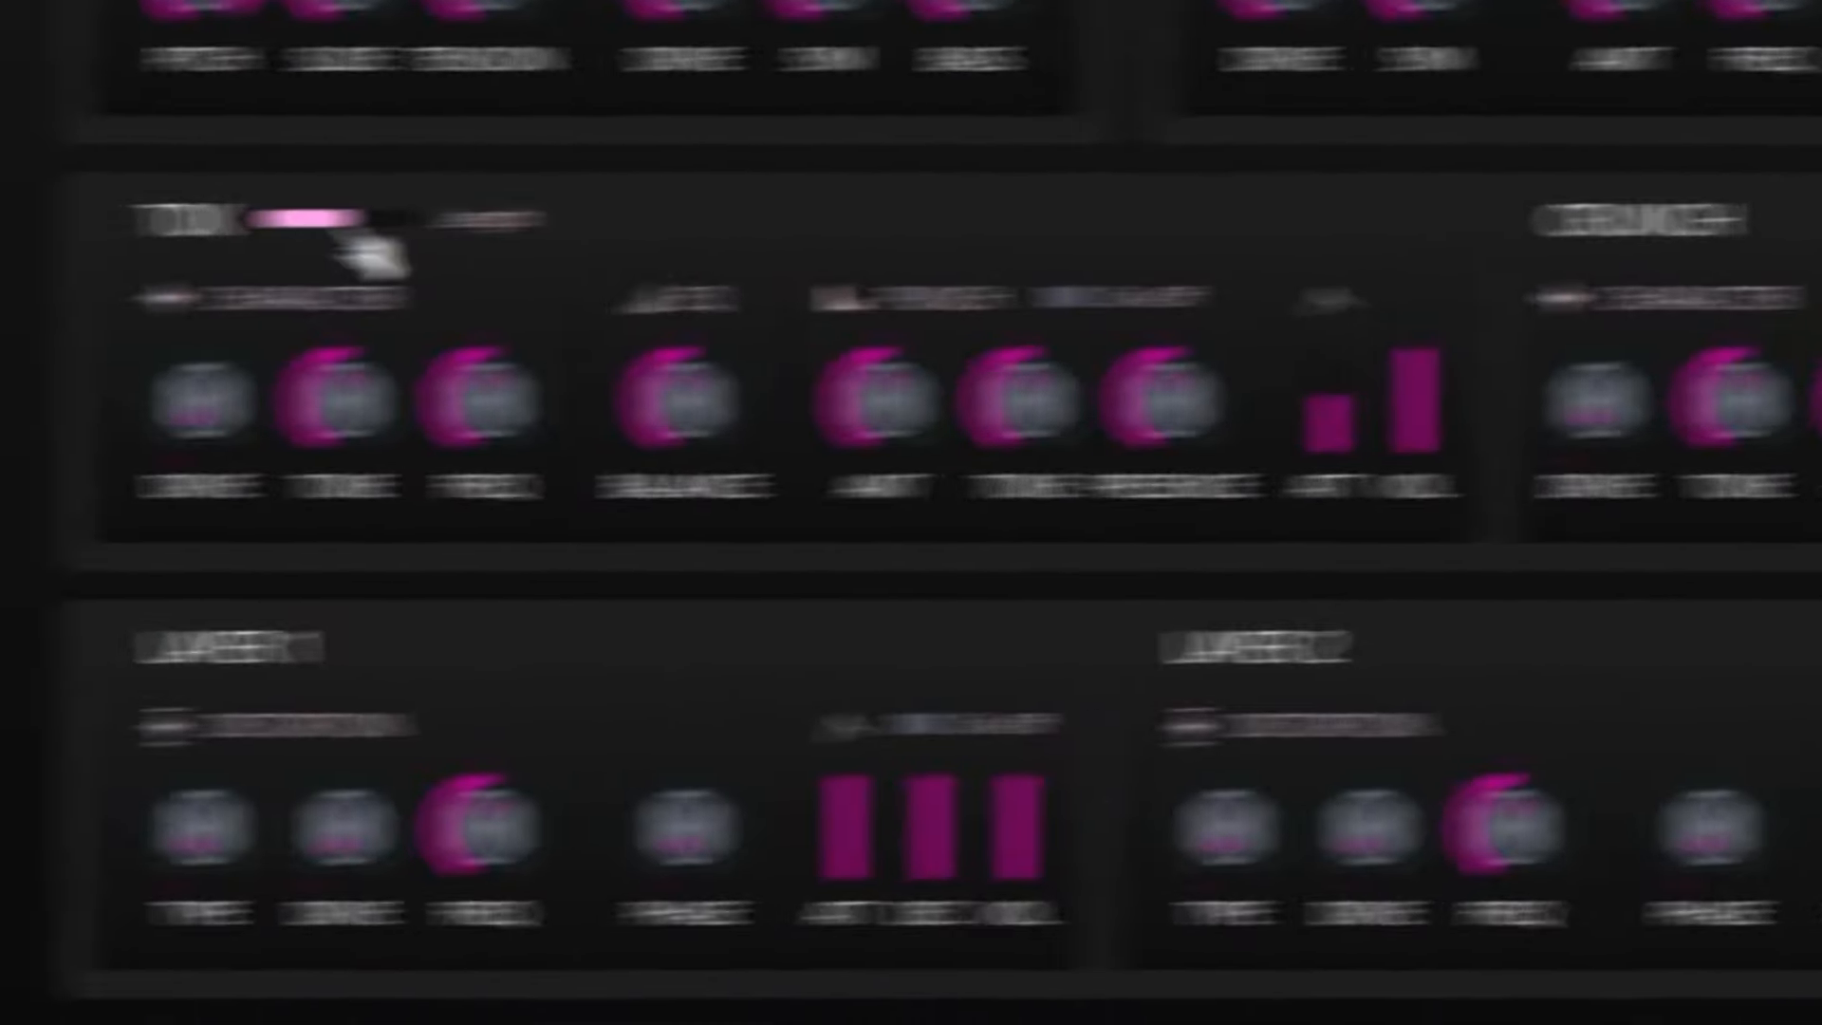
pyautogui.moveTo(459, 218); pyautogui.dragTo(376, 220)
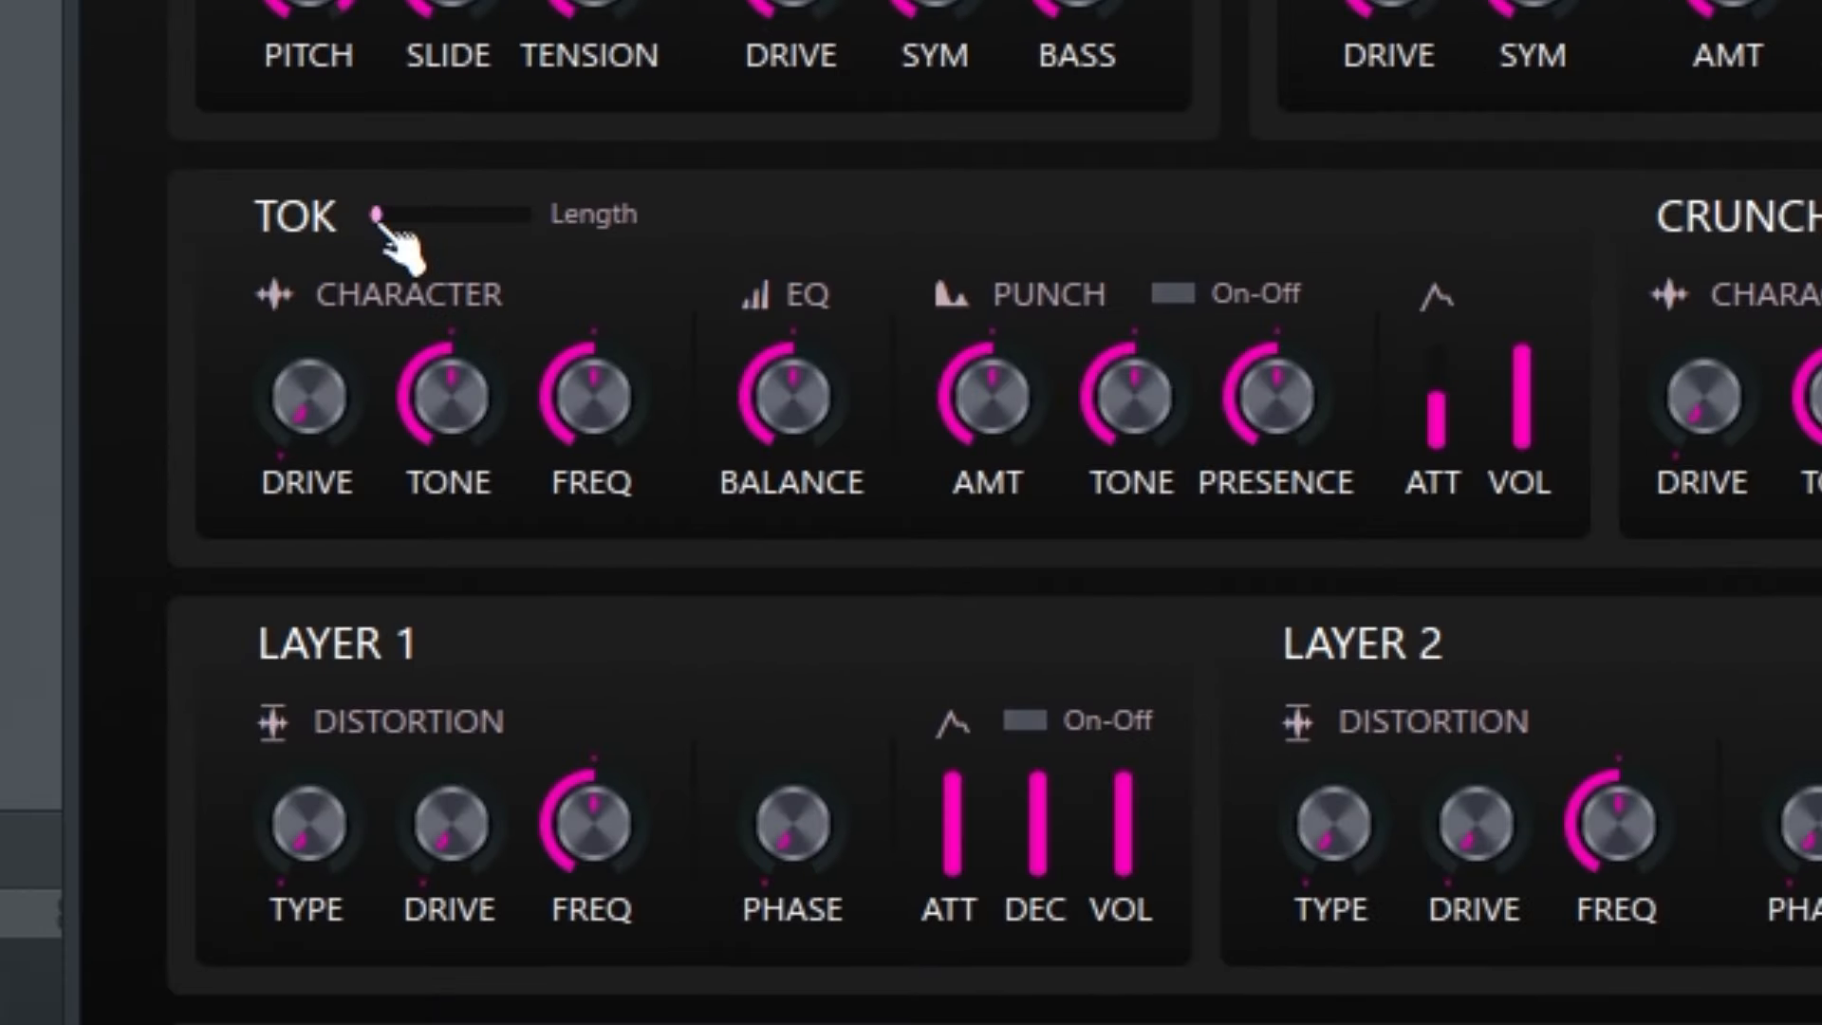
pyautogui.moveTo(377, 217); pyautogui.dragTo(534, 221)
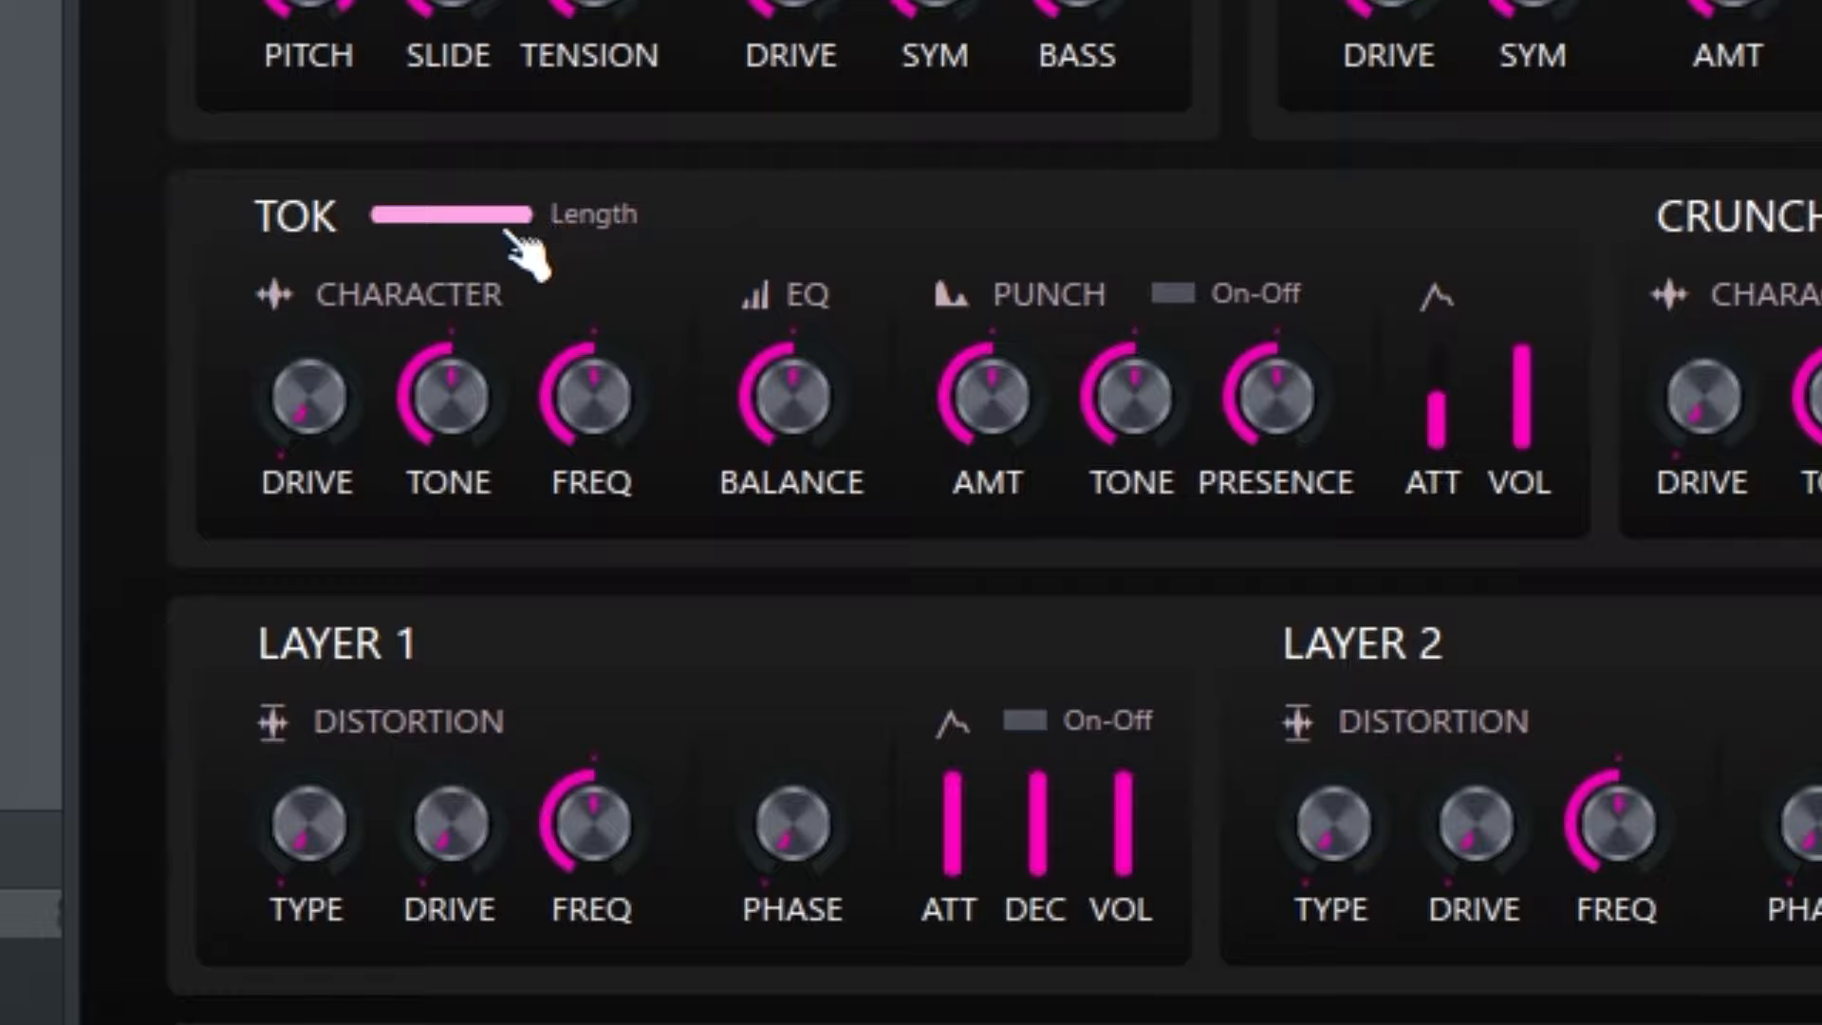
pyautogui.moveTo(508, 231)
pyautogui.mouseDown()
pyautogui.moveTo(379, 219)
pyautogui.moveTo(550, 232)
pyautogui.mouseUp()
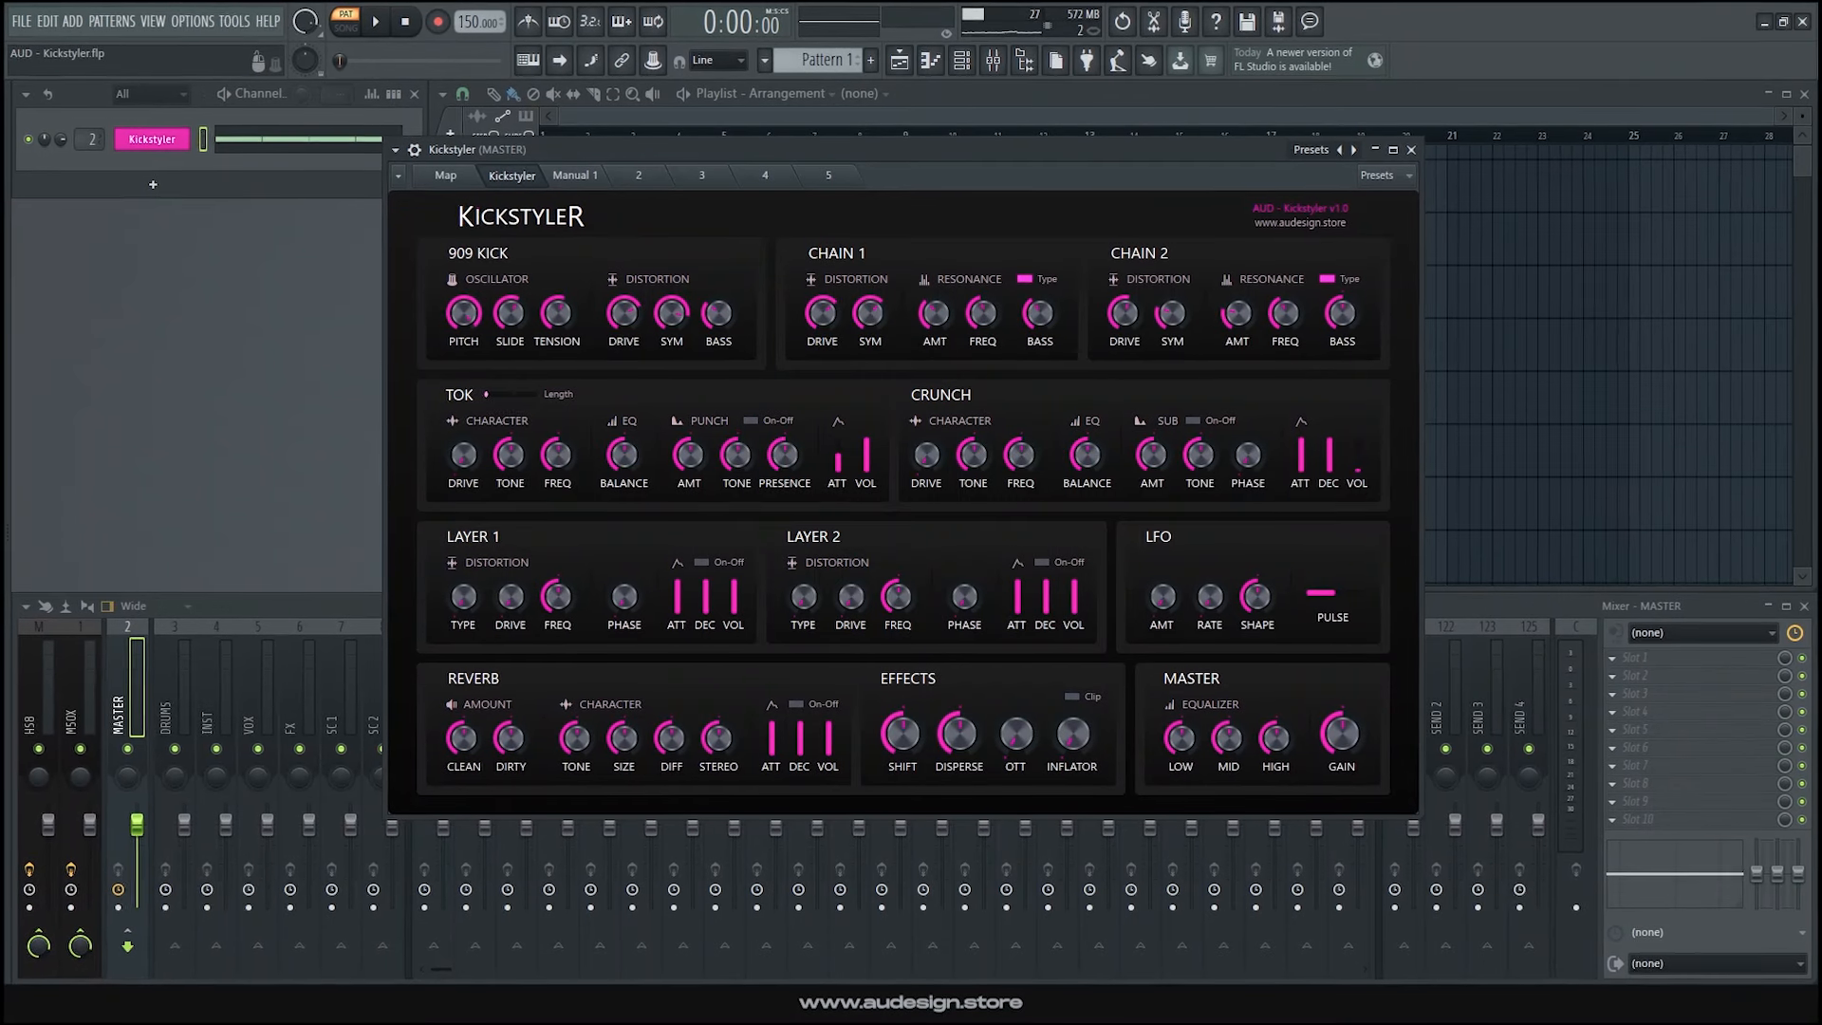
pyautogui.moveTo(487, 395); pyautogui.dragTo(540, 396)
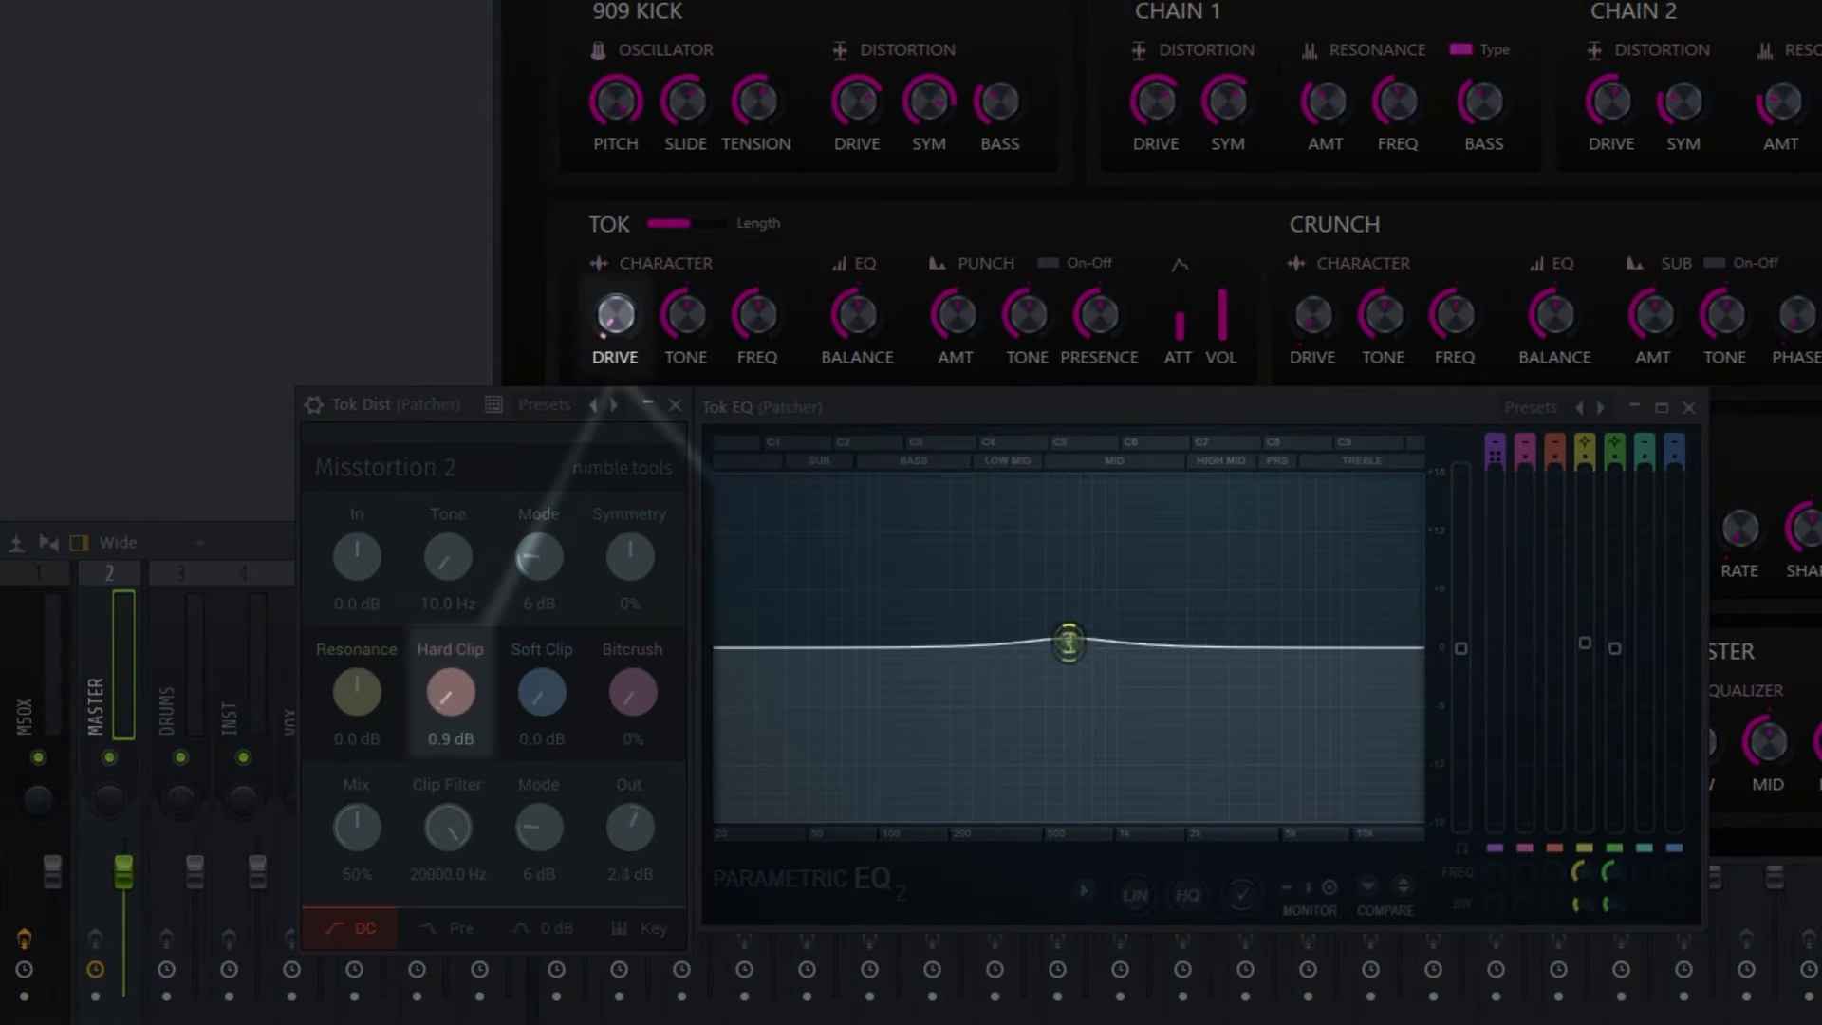
# - Raise the Tok Drive to around midpoint and audition its Tone and Freq, resetting both to their midpoints
pyautogui.moveTo(616, 315); pyautogui.dragTo(616, 221)
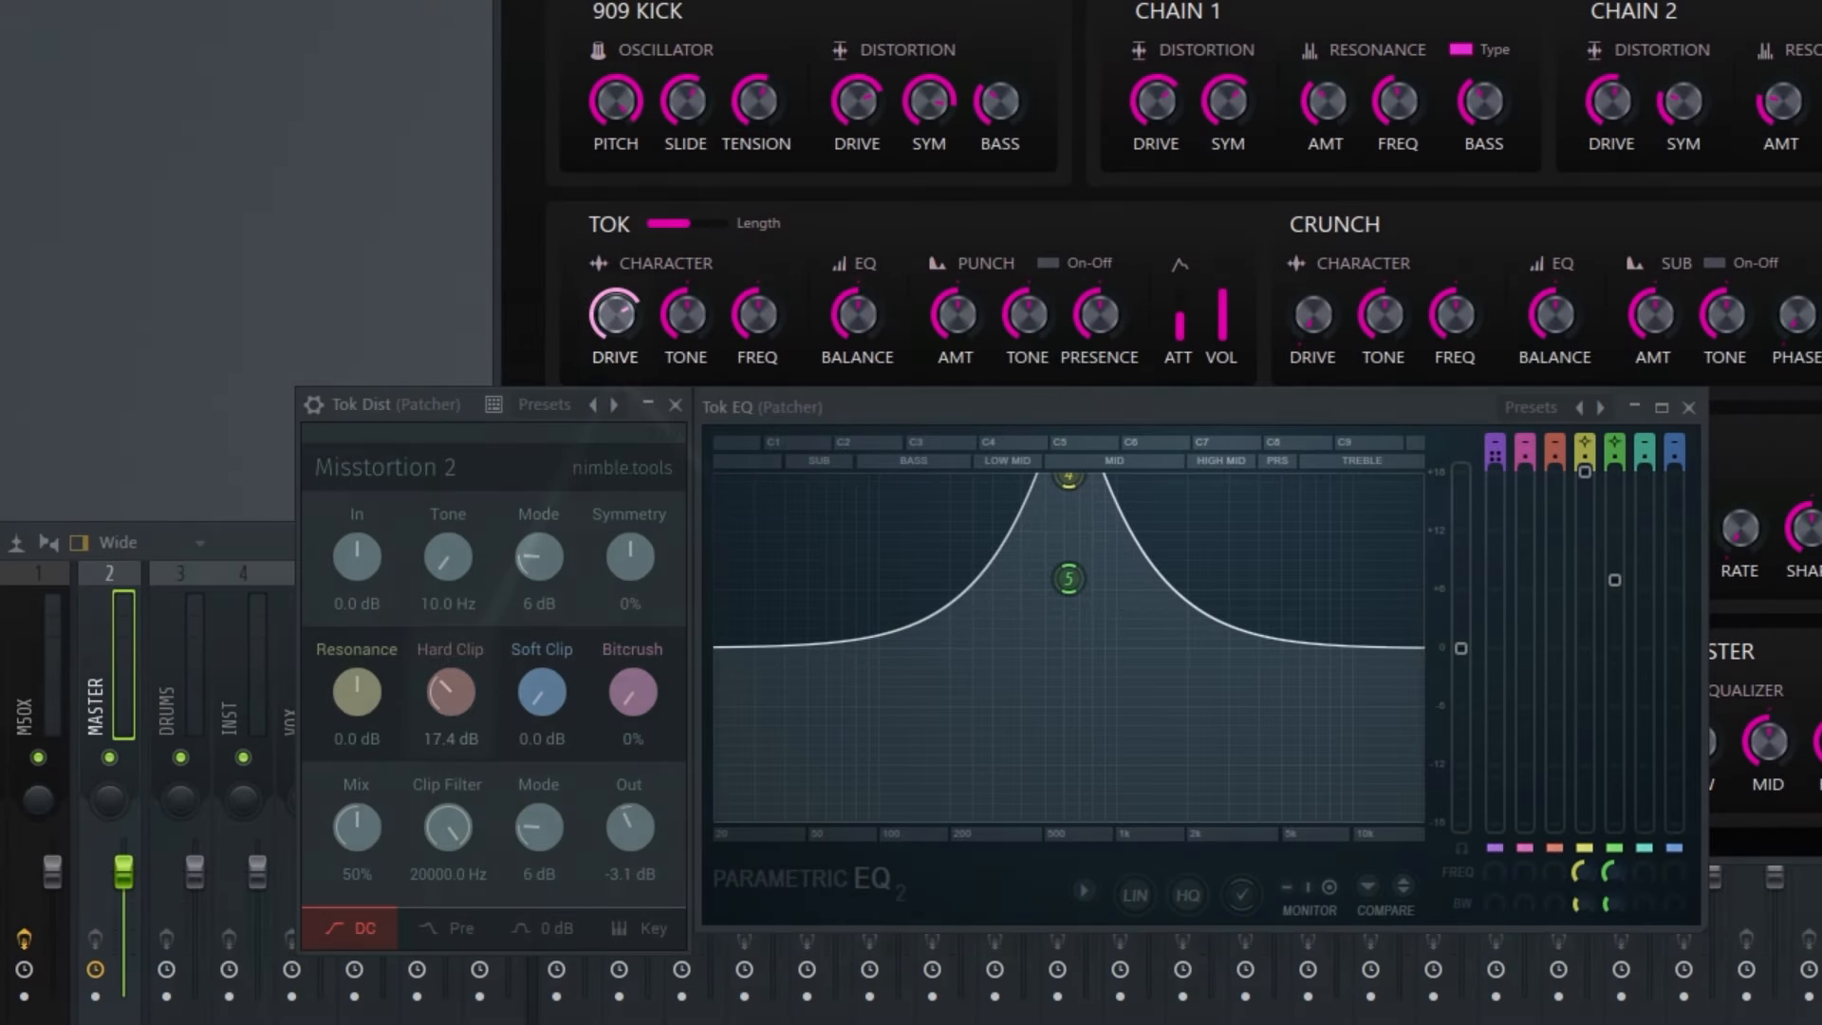
pyautogui.moveTo(693, 323); pyautogui.dragTo(693, 271)
pyautogui.keyDown('alt'); pyautogui.click(693, 322); pyautogui.keyUp('alt')
pyautogui.moveTo(760, 323); pyautogui.dragTo(760, 351)
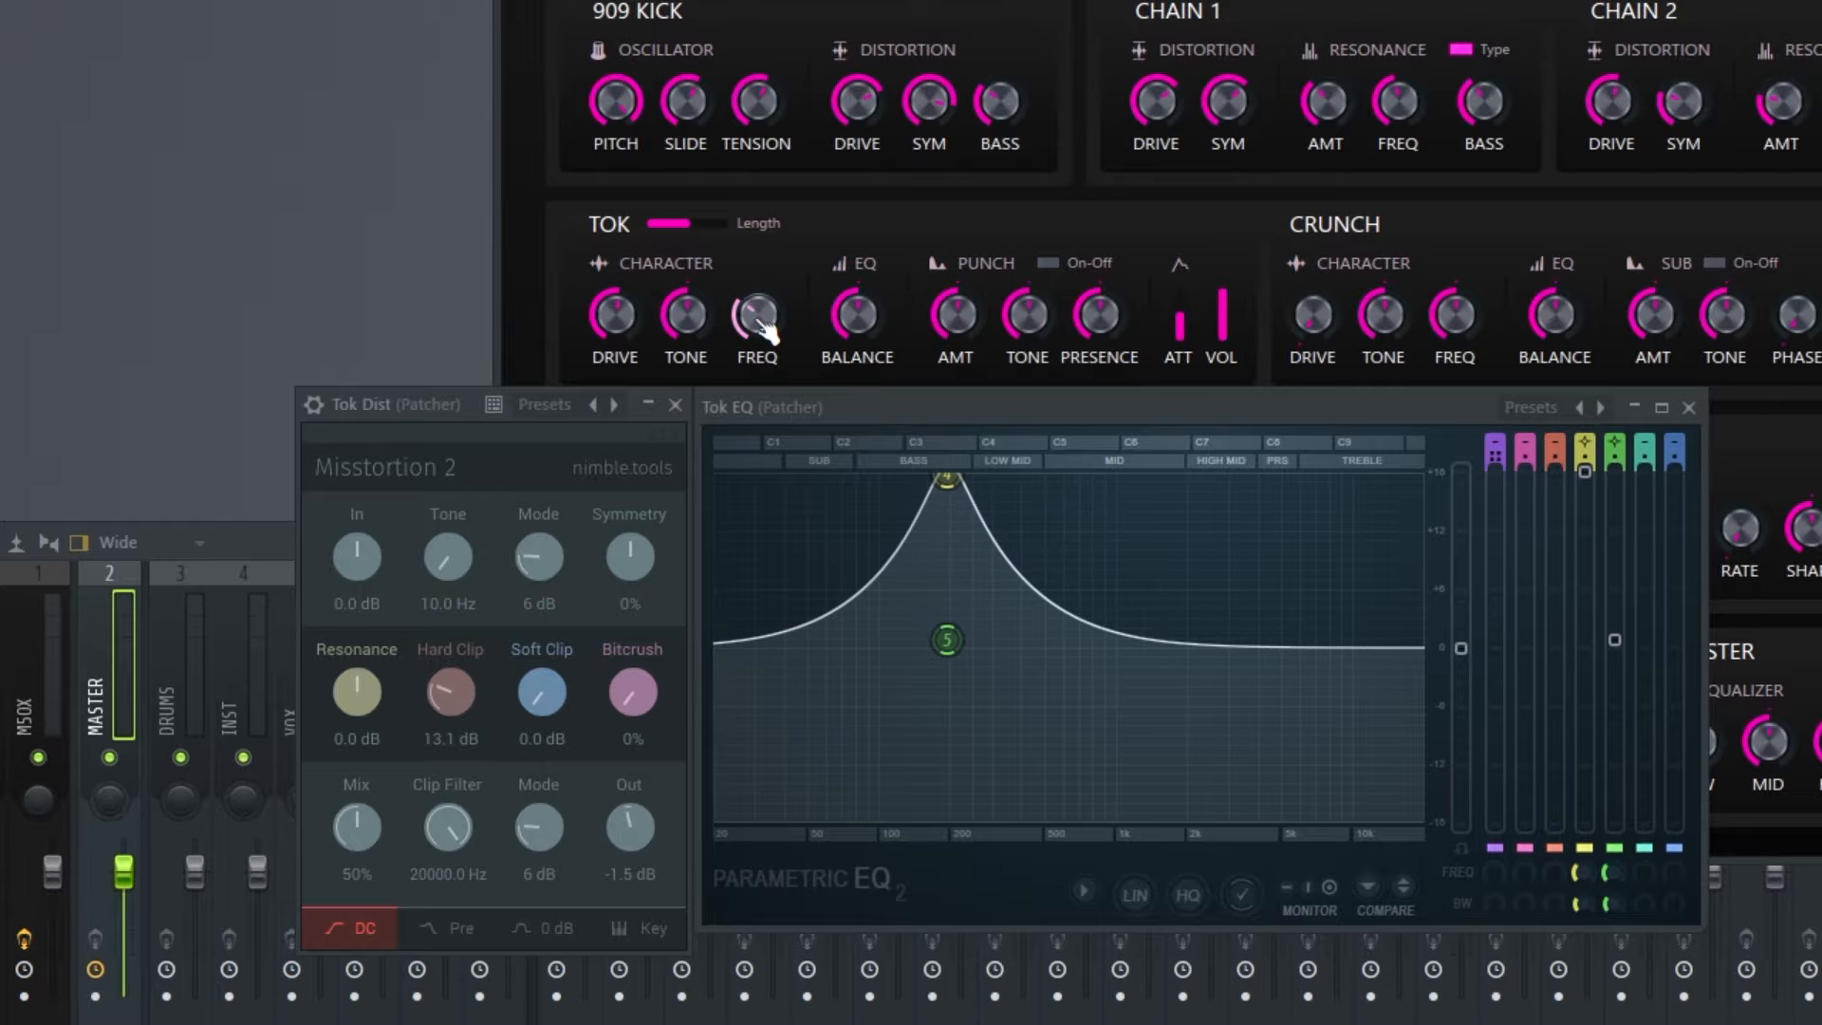
pyautogui.keyDown('alt'); pyautogui.click(760, 323); pyautogui.keyUp('alt')
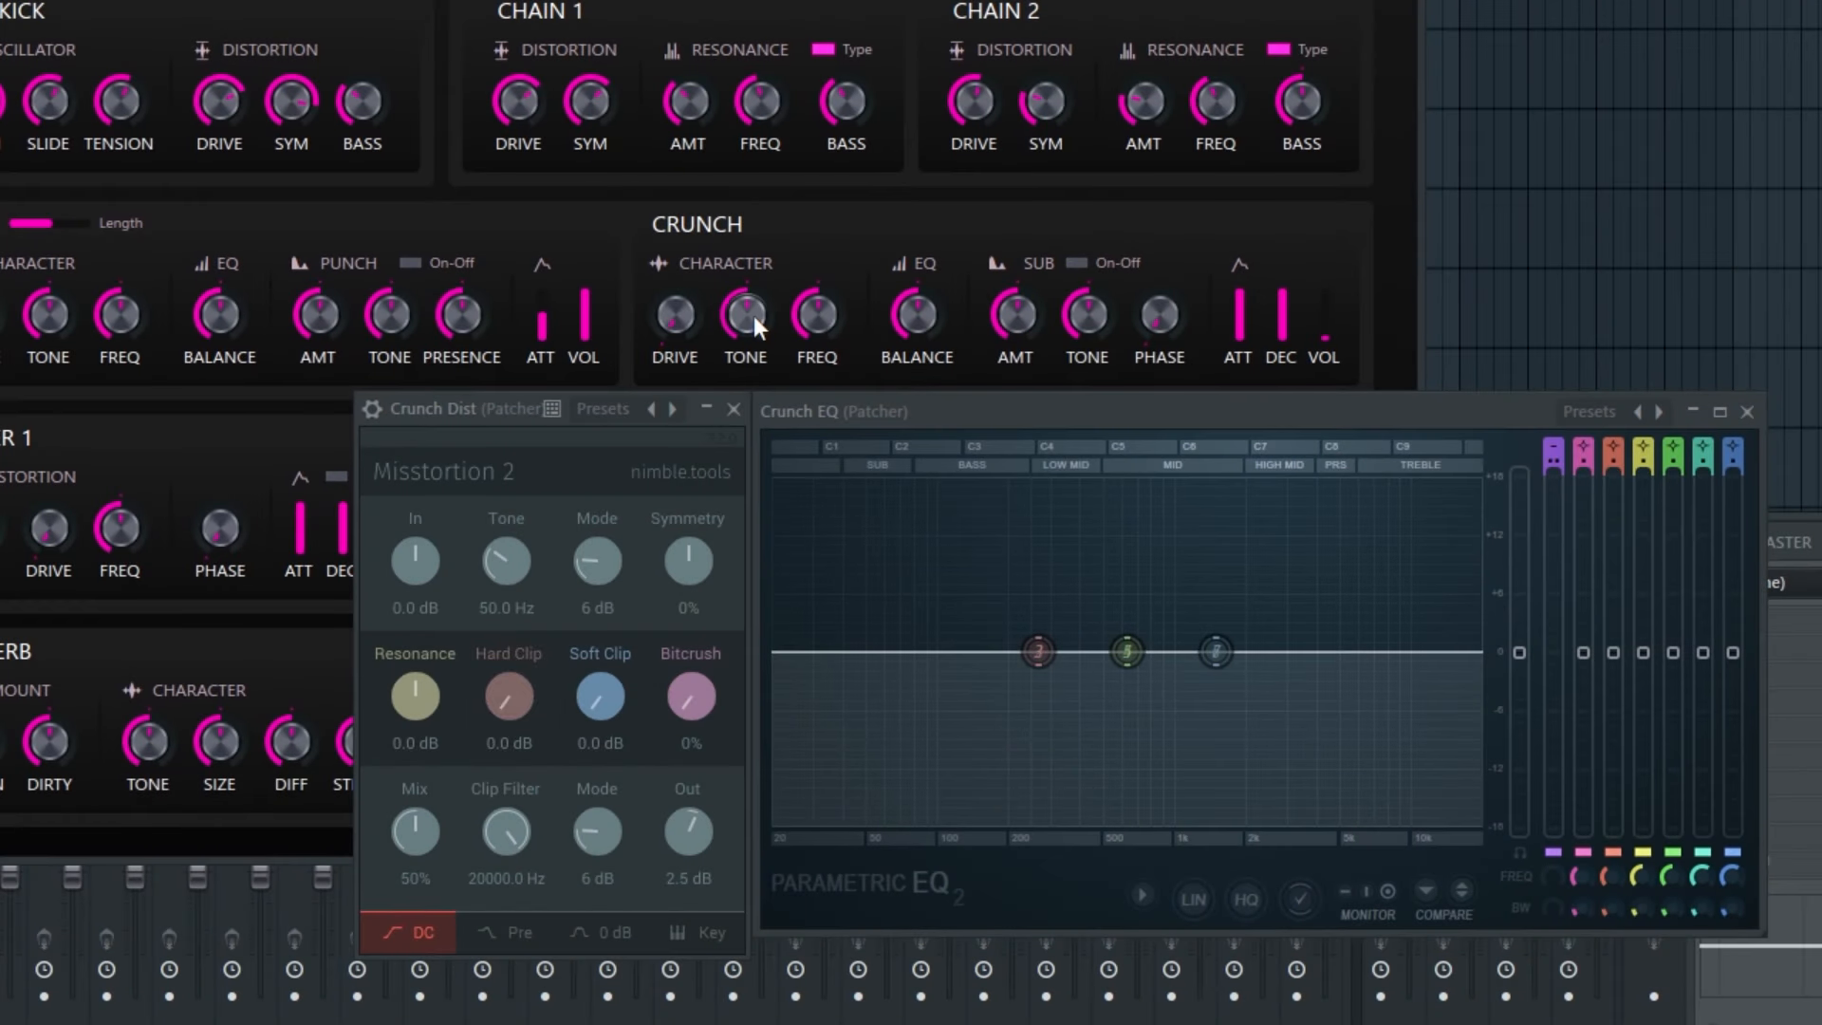
# - Audition the Crunch Tone between its minimum and maximum and sweep the EQ Balance both ways, returning both to their midpoints
pyautogui.moveTo(753, 315)
pyautogui.mouseDown()
pyautogui.moveTo(754, 265)
pyautogui.moveTo(754, 342)
pyautogui.moveTo(817, 306)
pyautogui.moveTo(817, 285)
pyautogui.moveTo(753, 317)
pyautogui.mouseUp()
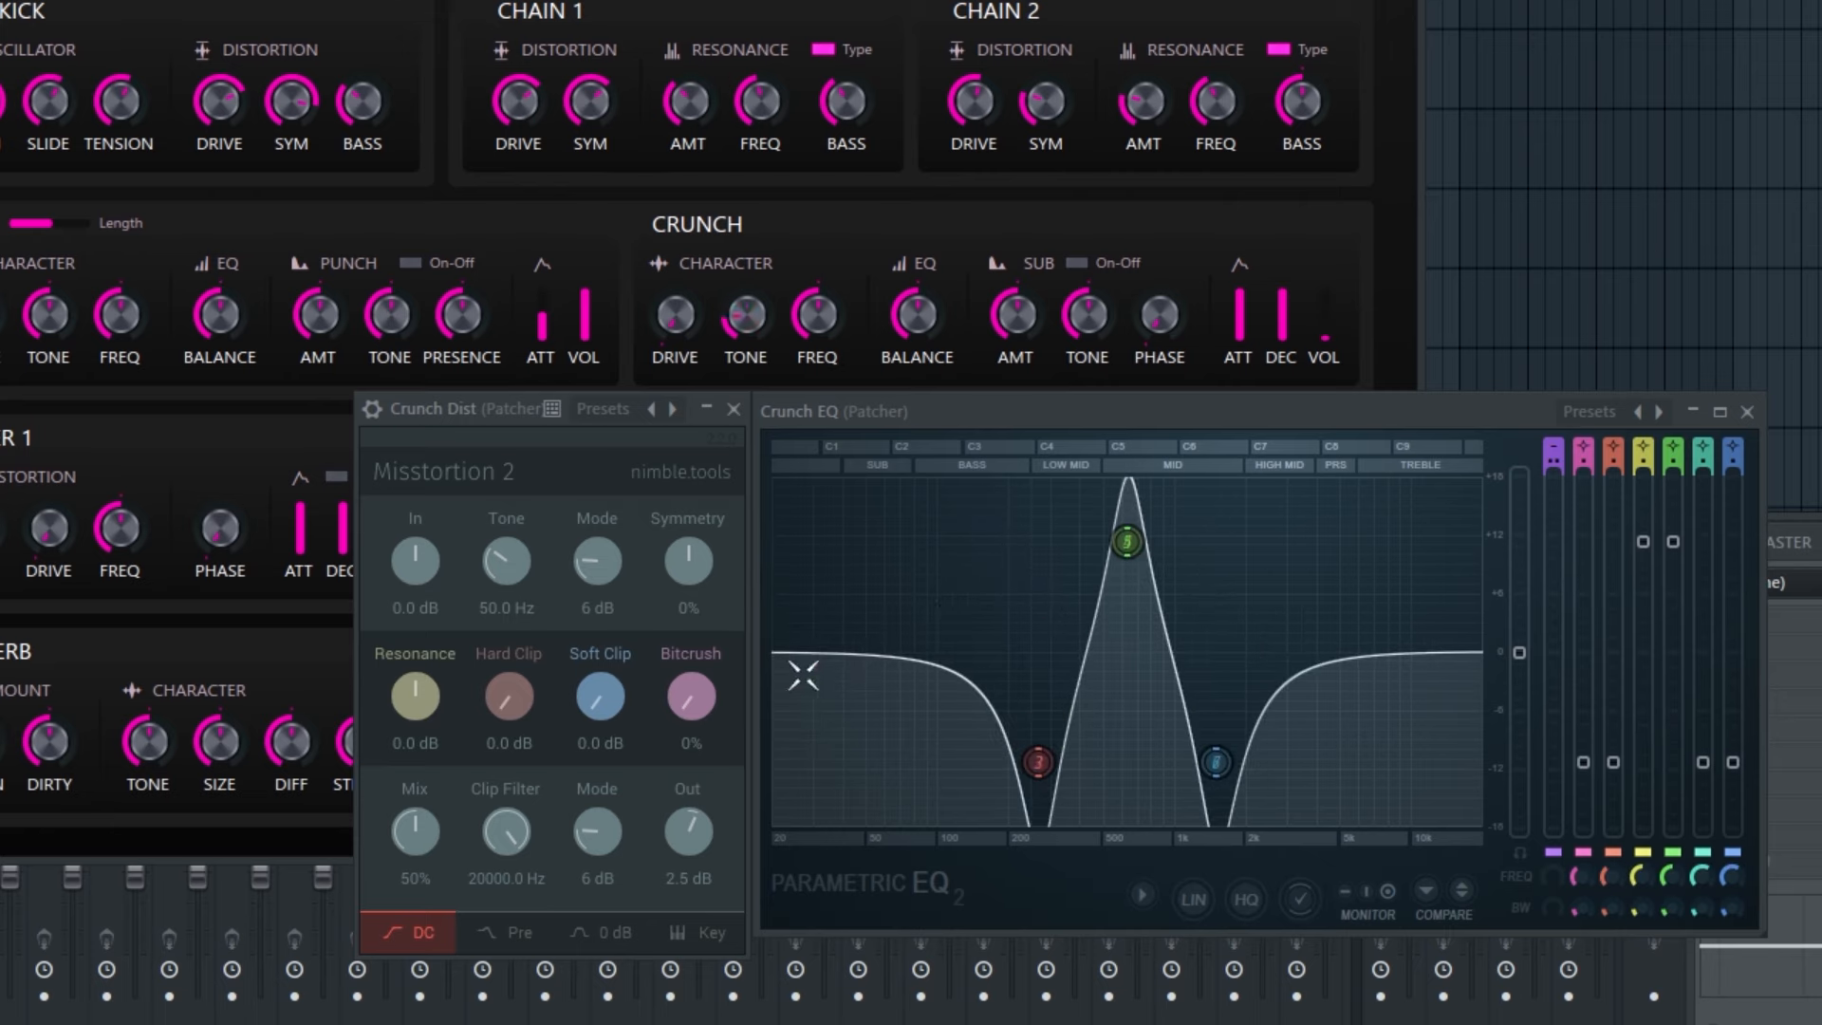
pyautogui.moveTo(753, 317); pyautogui.dragTo(800, 204)
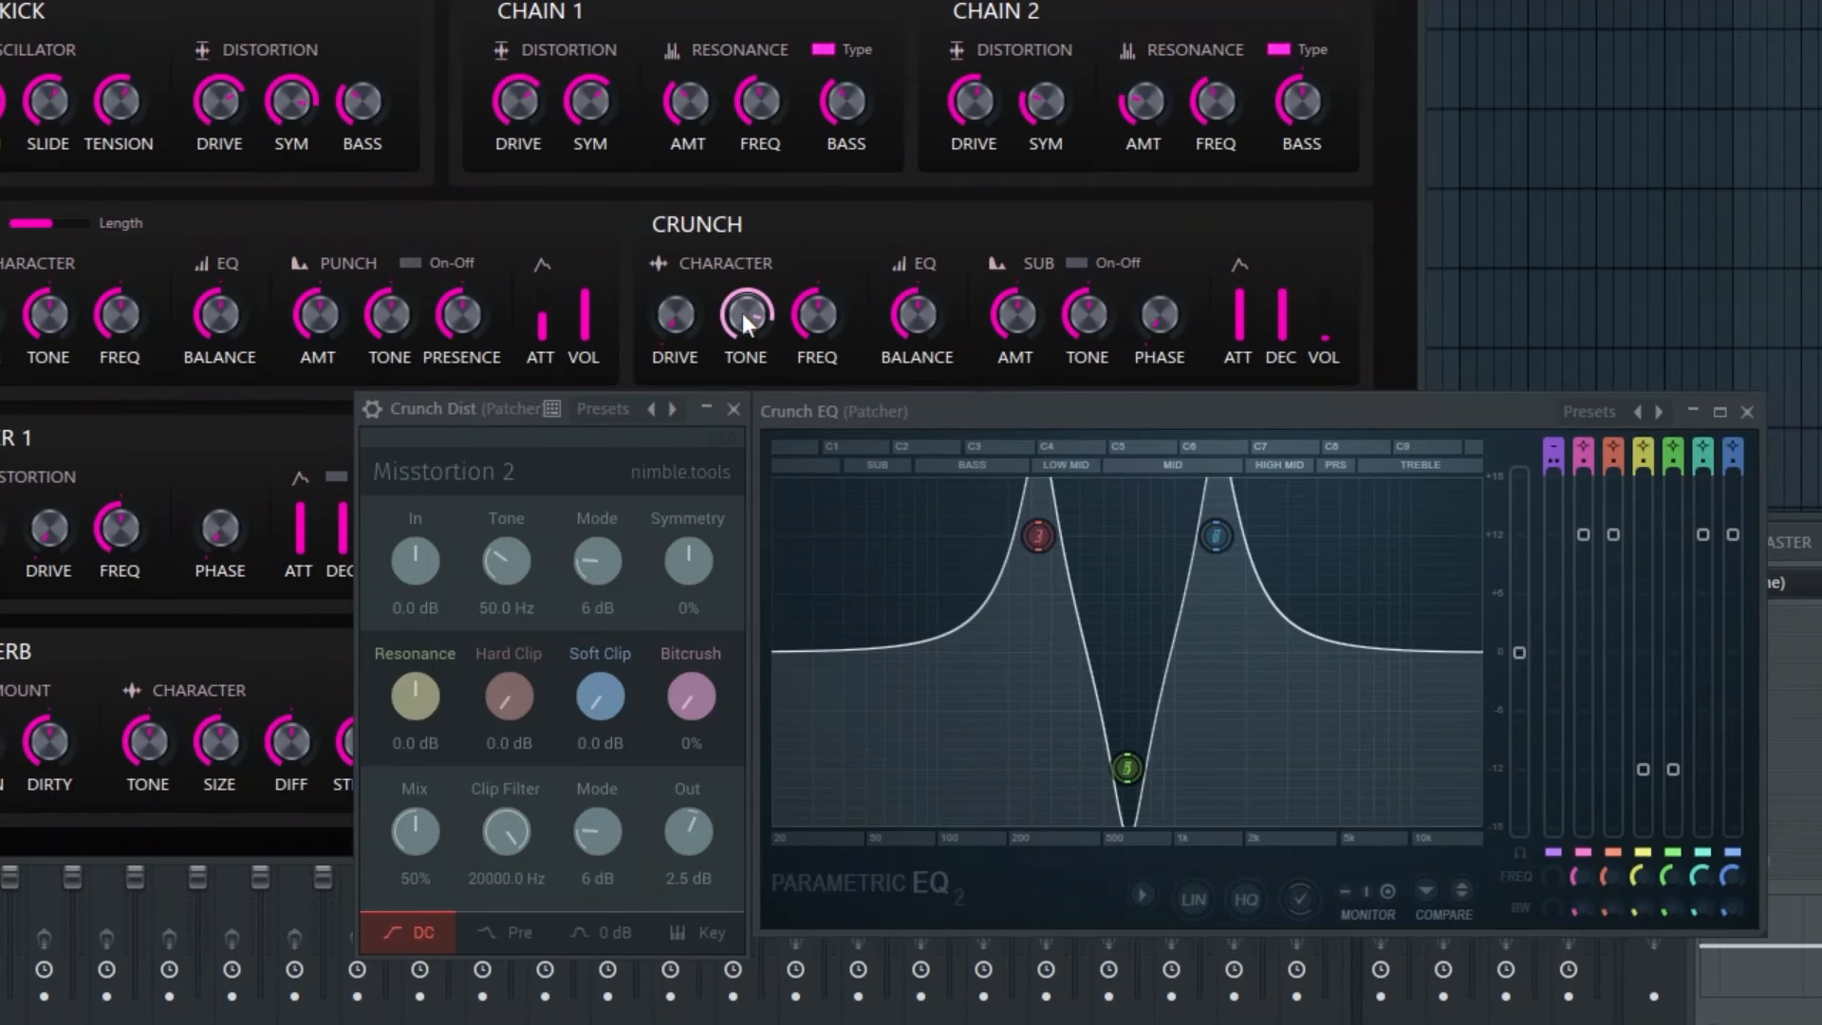
pyautogui.moveTo(971, 453); pyautogui.dragTo(971, 527)
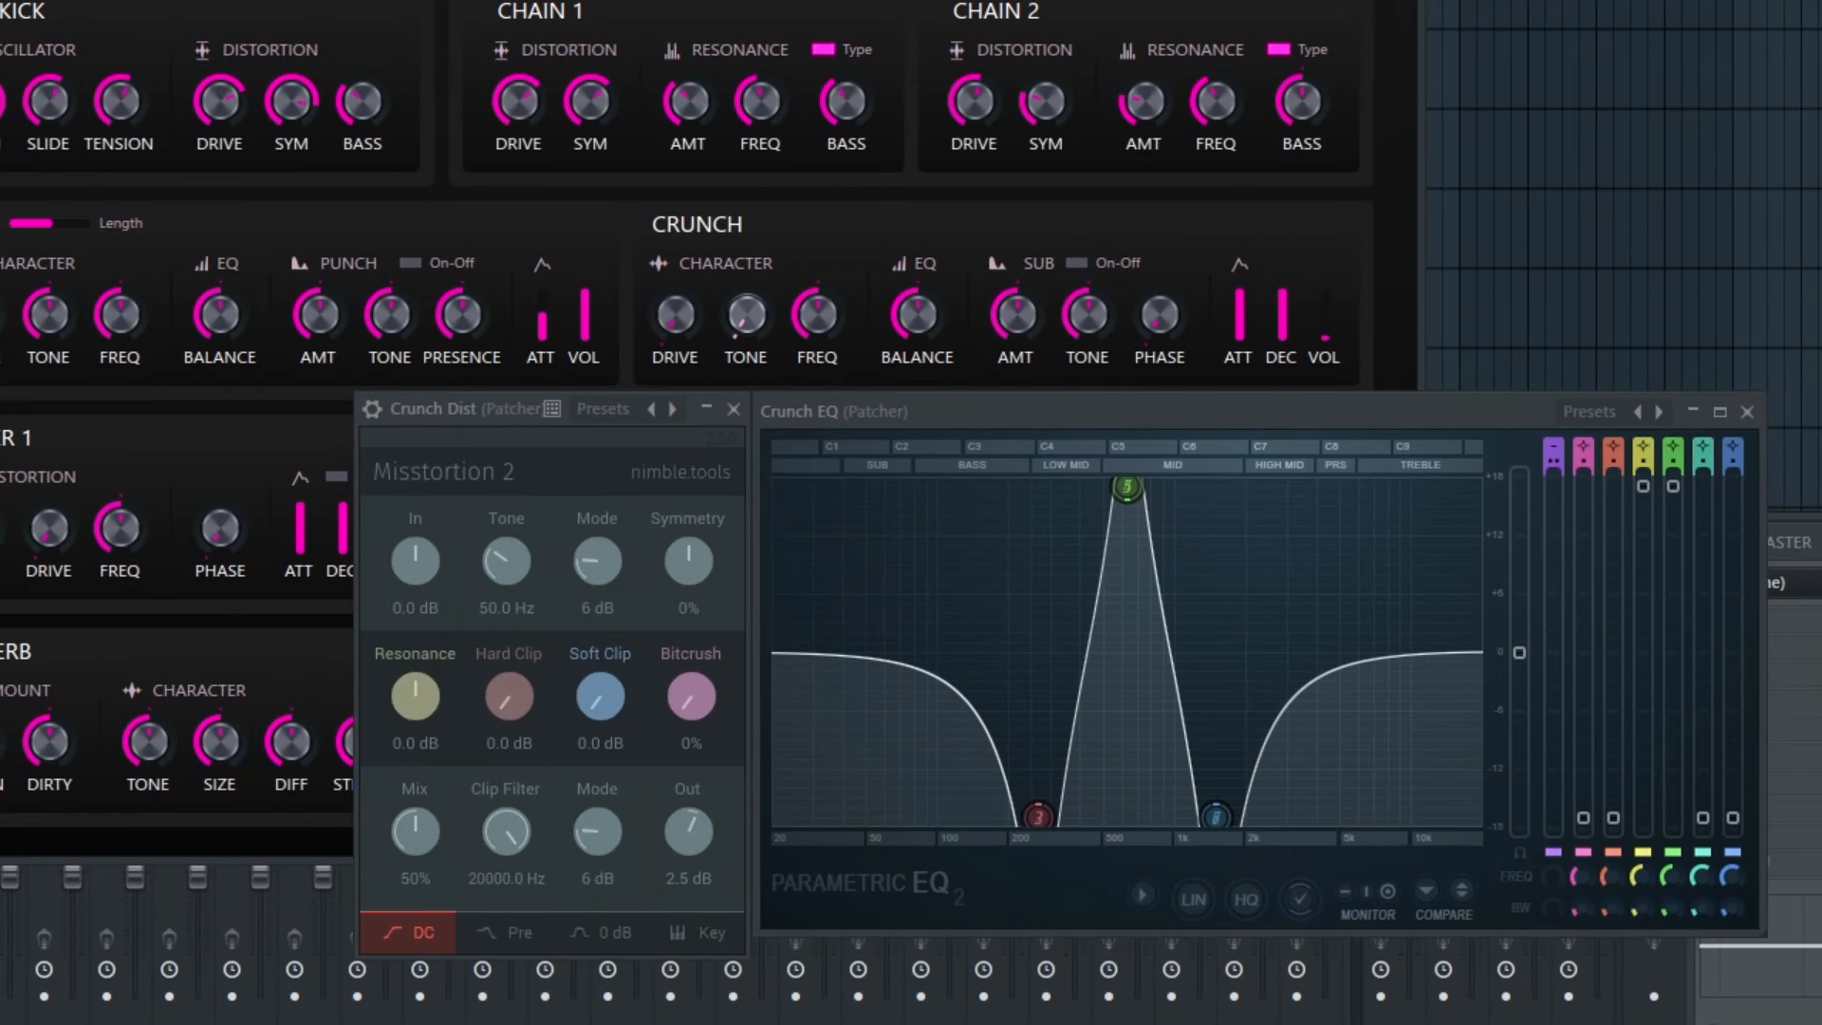
pyautogui.moveTo(746, 315); pyautogui.dragTo(746, 223)
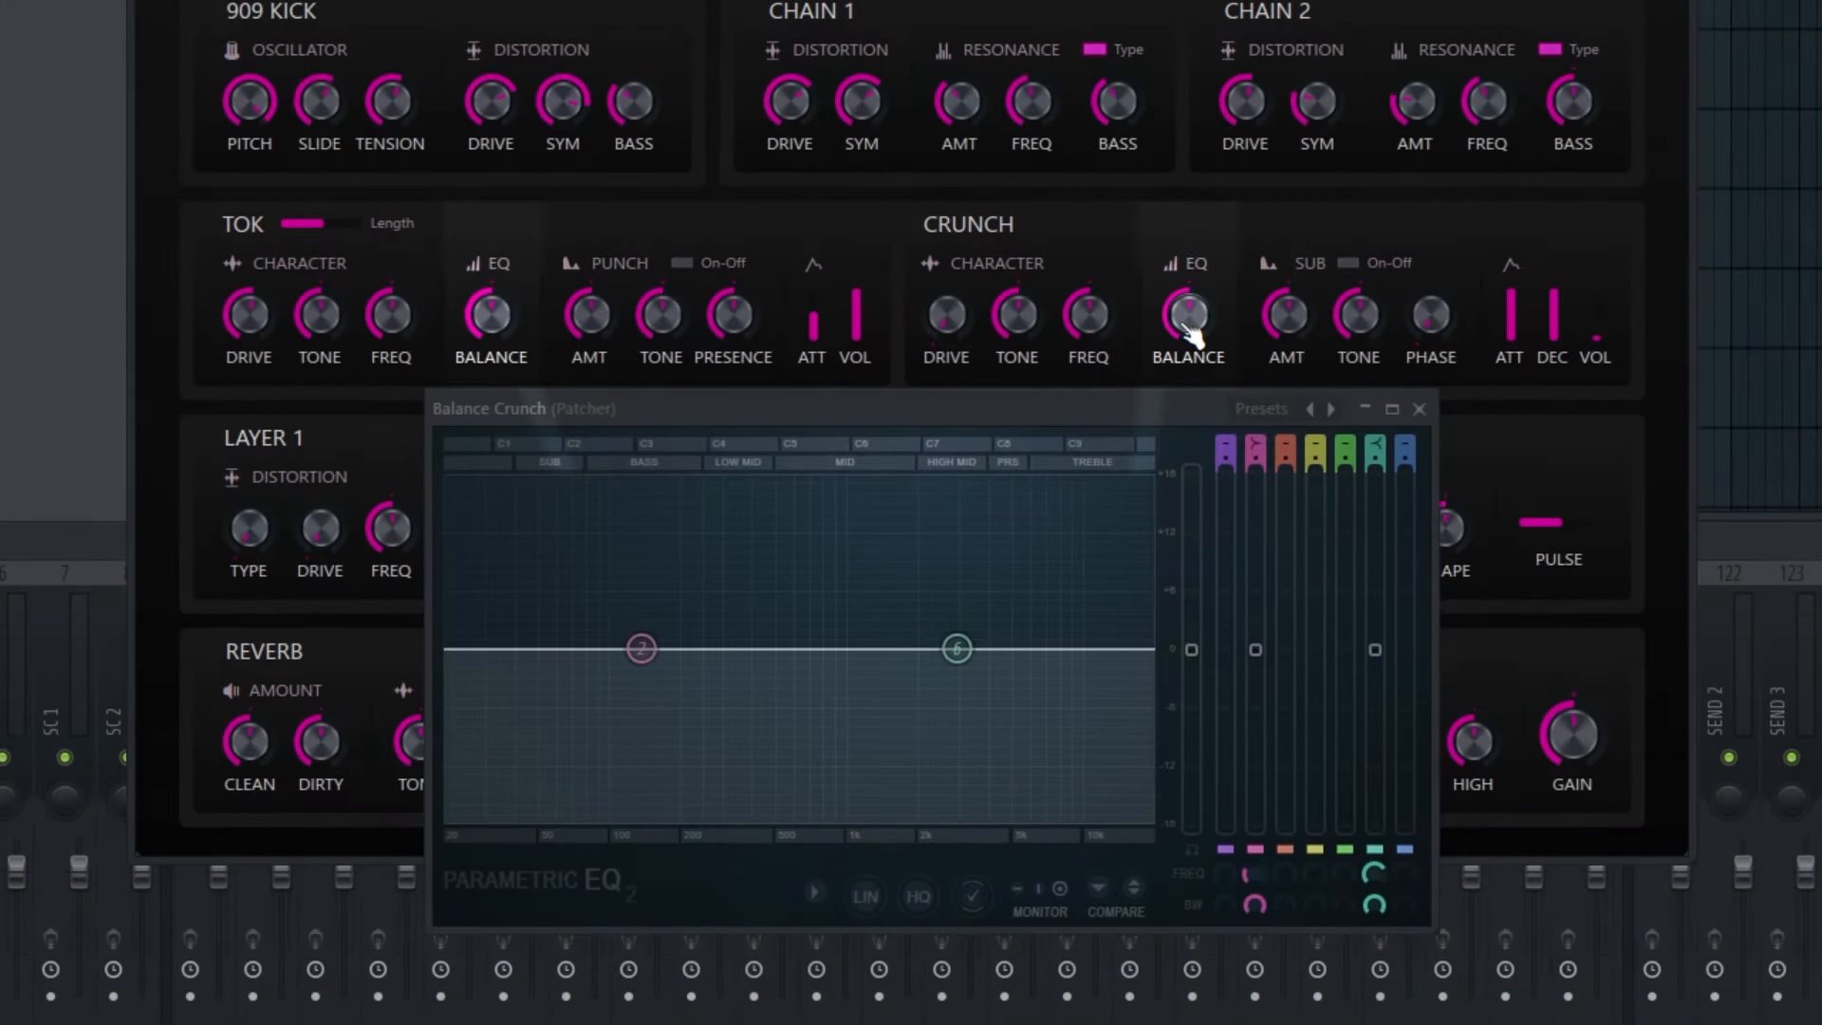
pyautogui.moveTo(1192, 332)
pyautogui.mouseDown()
pyautogui.moveTo(1192, 280)
pyautogui.moveTo(1192, 399)
pyautogui.moveTo(1198, 326)
pyautogui.mouseUp()
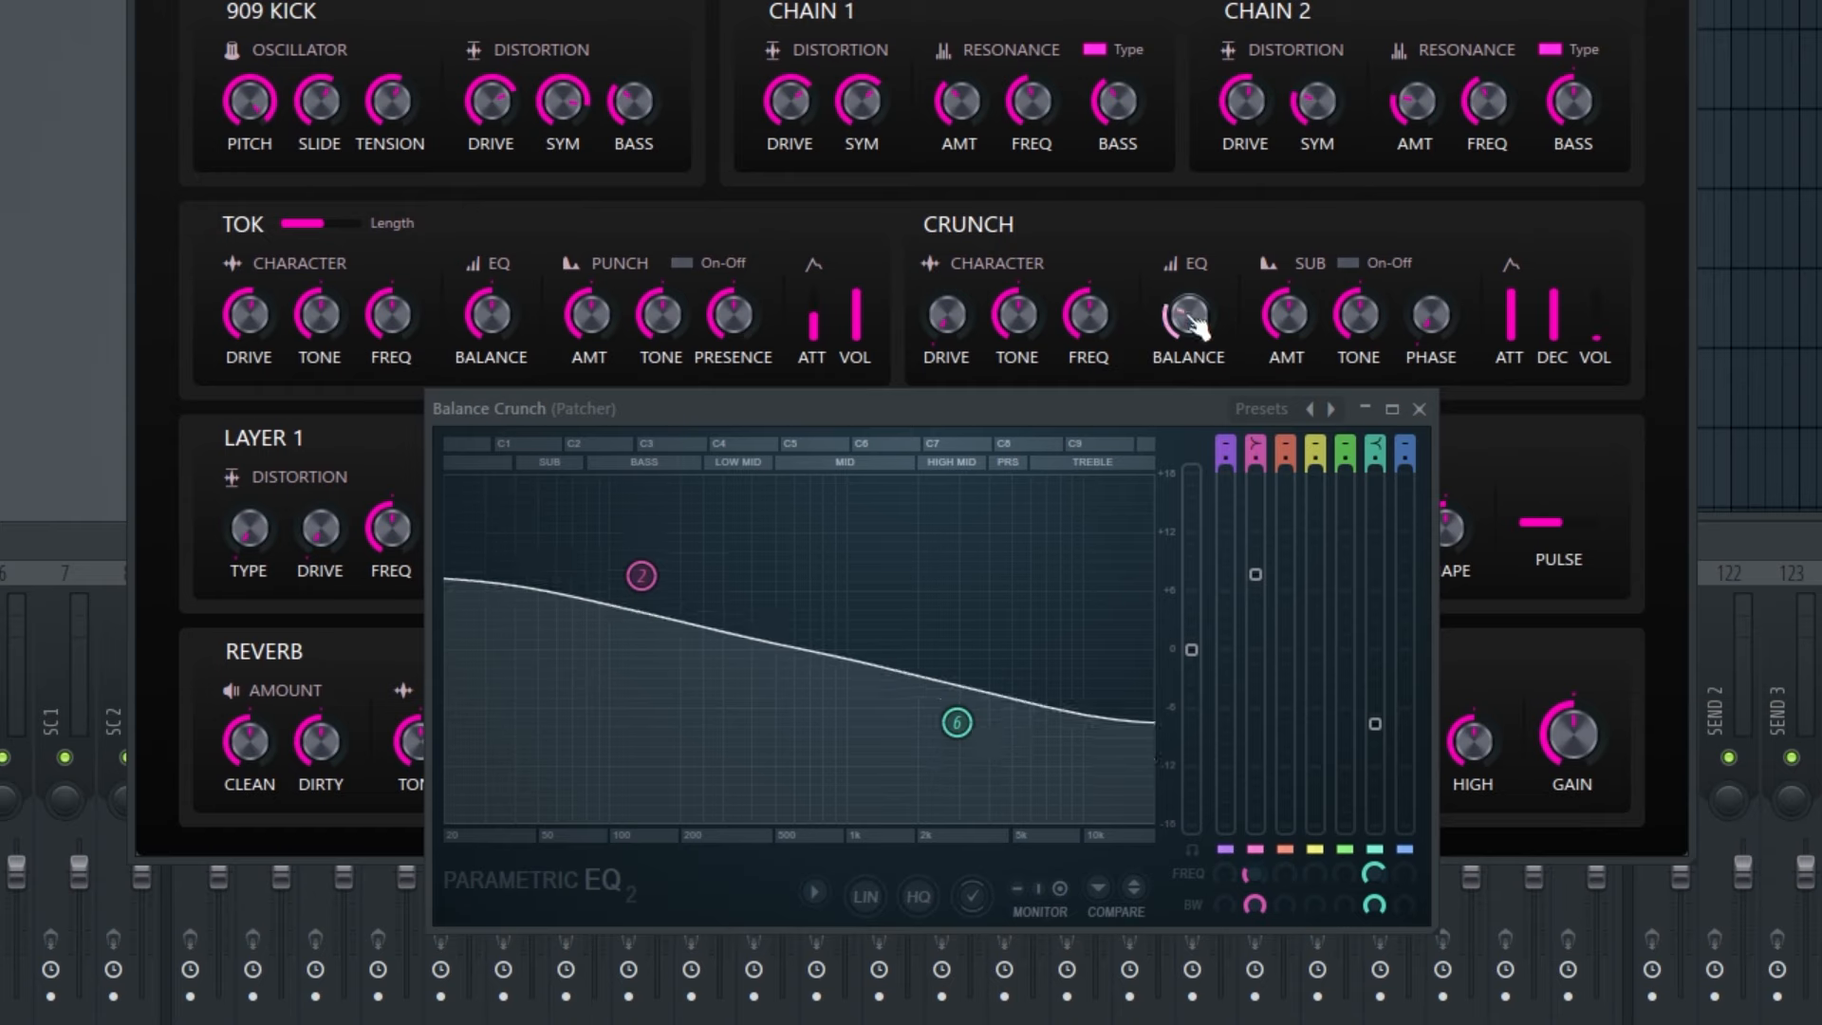
pyautogui.moveTo(1198, 325); pyautogui.dragTo(1197, 370)
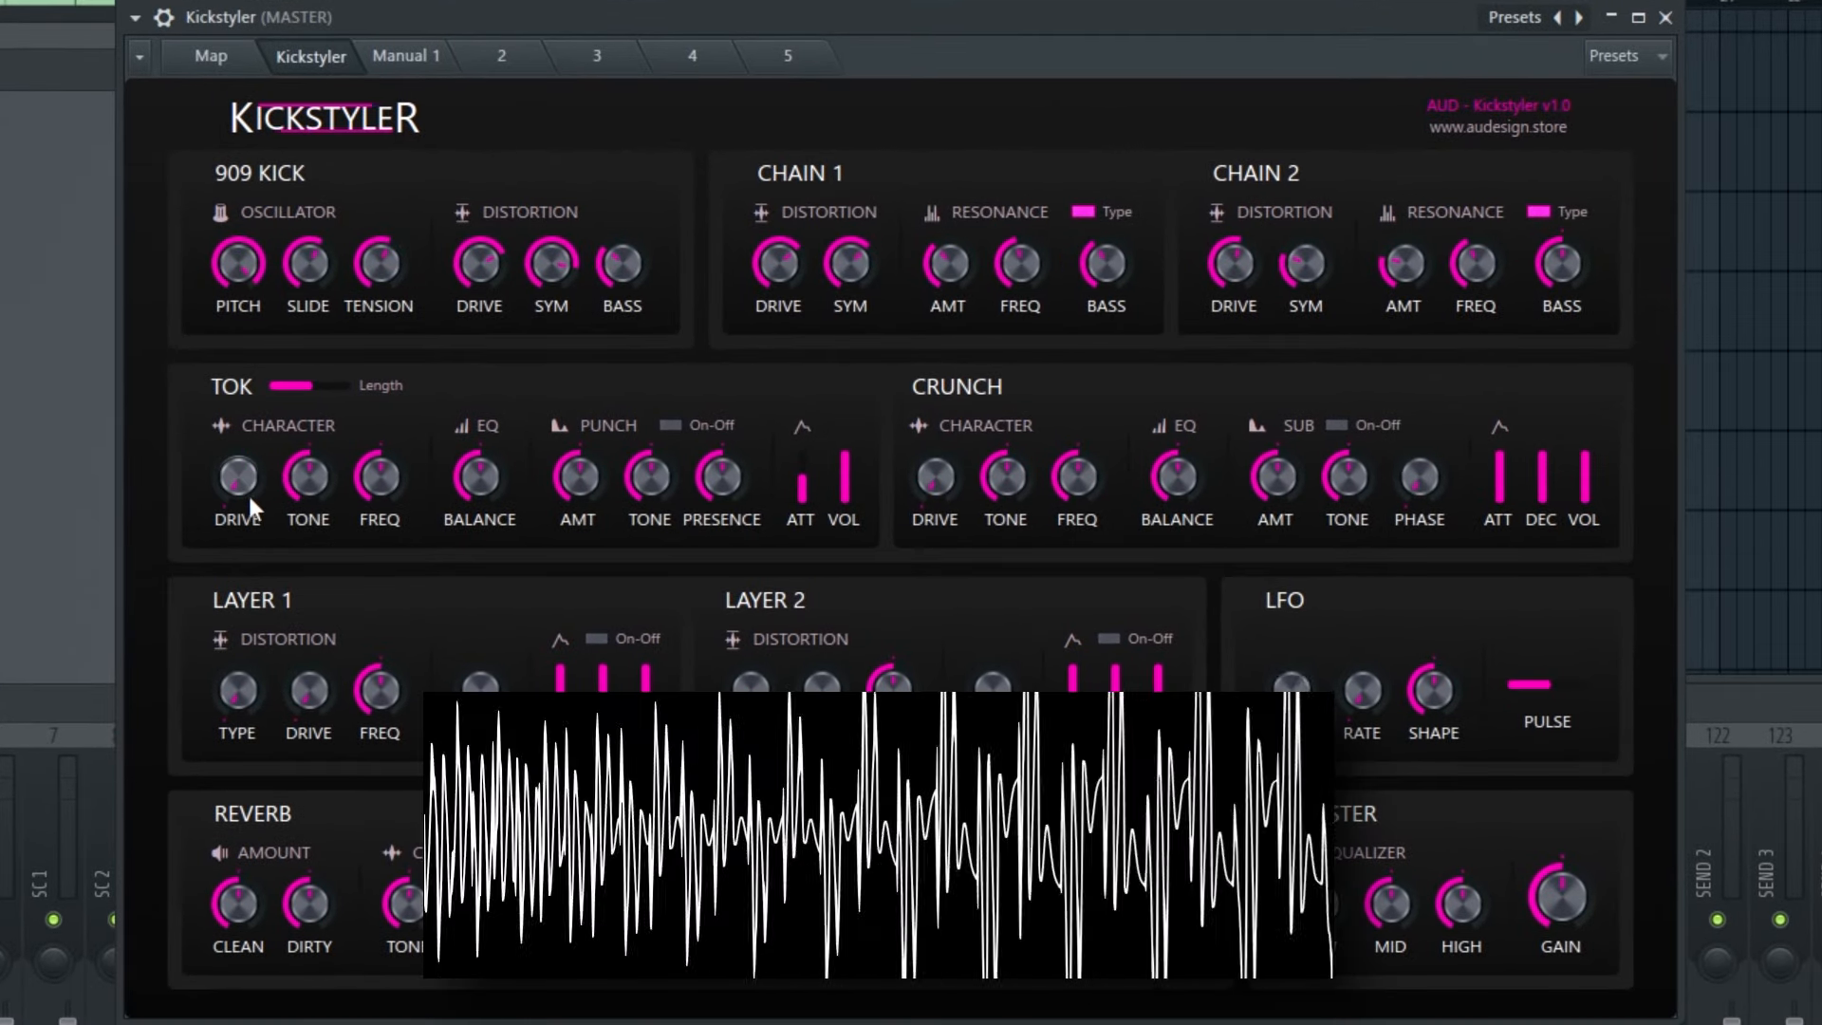
# - Shape the Tok with Drive about three quarters up, Tone at maximum, Freq slightly below midpoint and EQ Balance near maximum
pyautogui.moveTo(242, 482); pyautogui.dragTo(242, 380)
pyautogui.moveTo(313, 479); pyautogui.dragTo(314, 408)
pyautogui.moveTo(382, 478); pyautogui.dragTo(480, 456)
# - Shape the Crunch with Drive about three quarters up, Tone about two thirds, Freq about one third and Balance slightly below midpoint
pyautogui.moveTo(938, 480); pyautogui.dragTo(938, 408)
pyautogui.moveTo(1008, 479); pyautogui.dragTo(1008, 490)
pyautogui.moveTo(1078, 478); pyautogui.dragTo(1007, 467)
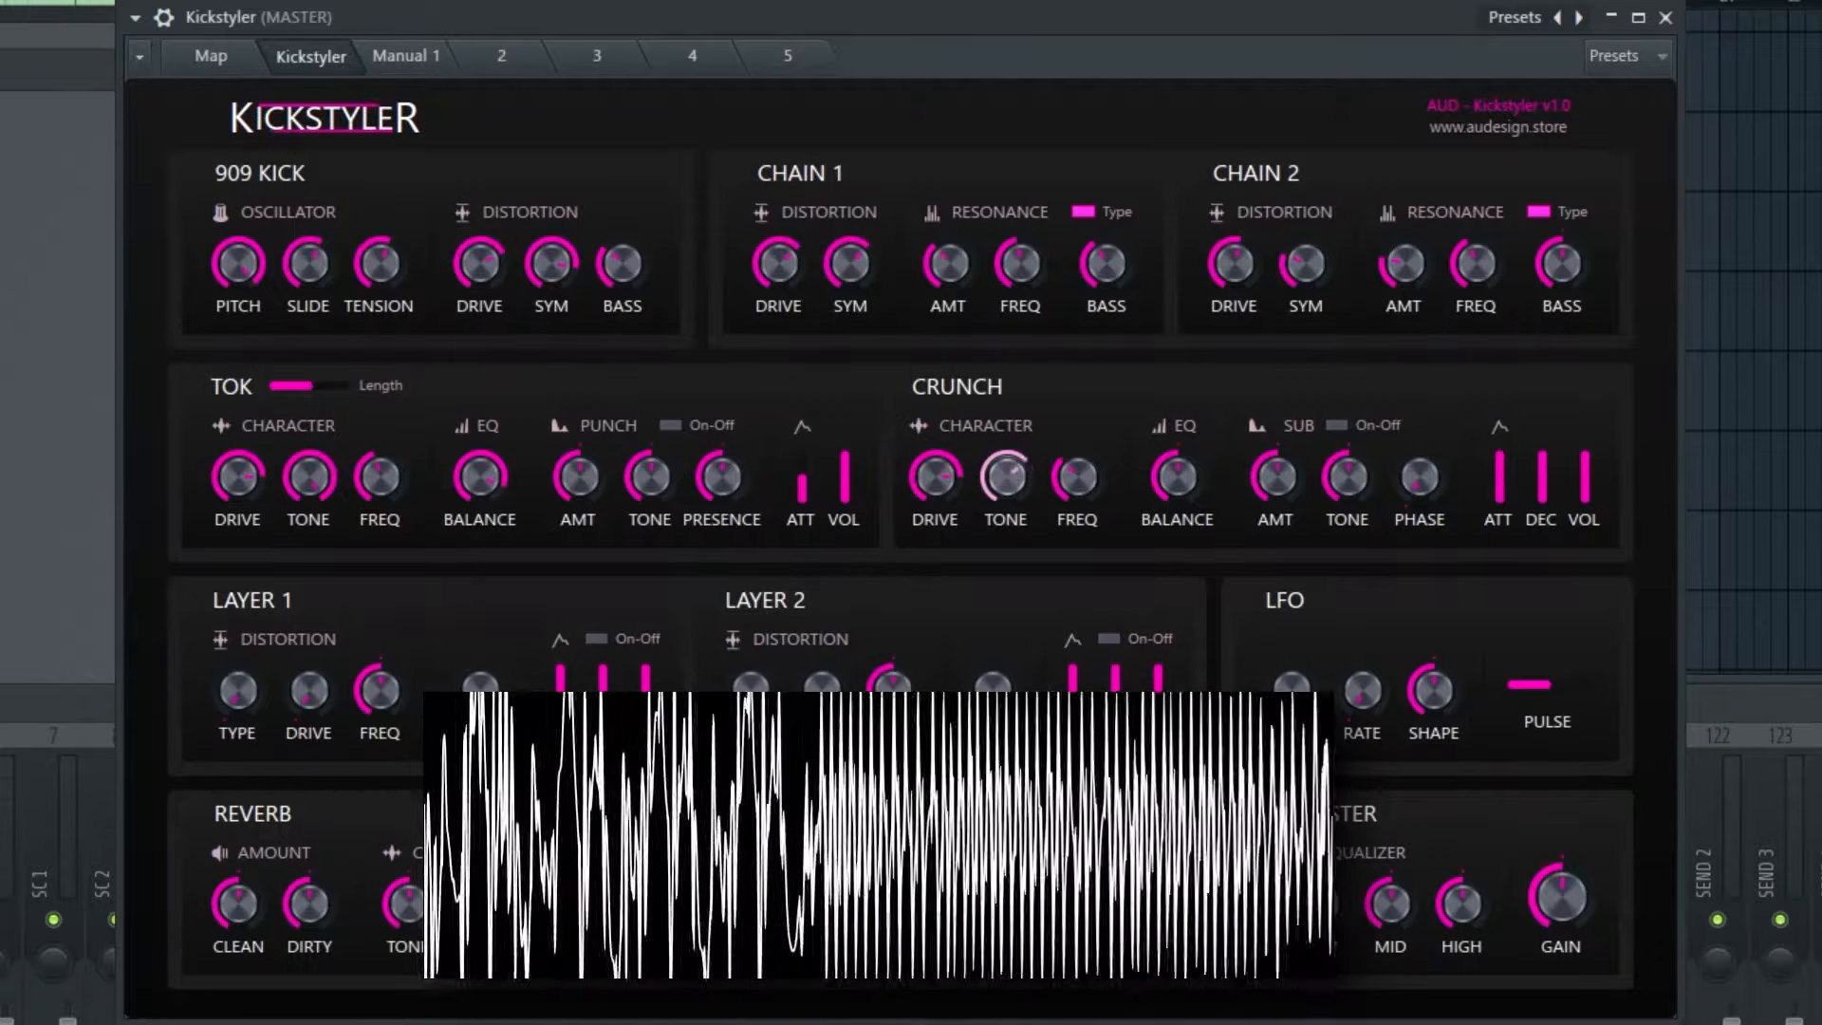
pyautogui.moveTo(1175, 477); pyautogui.dragTo(1175, 503)
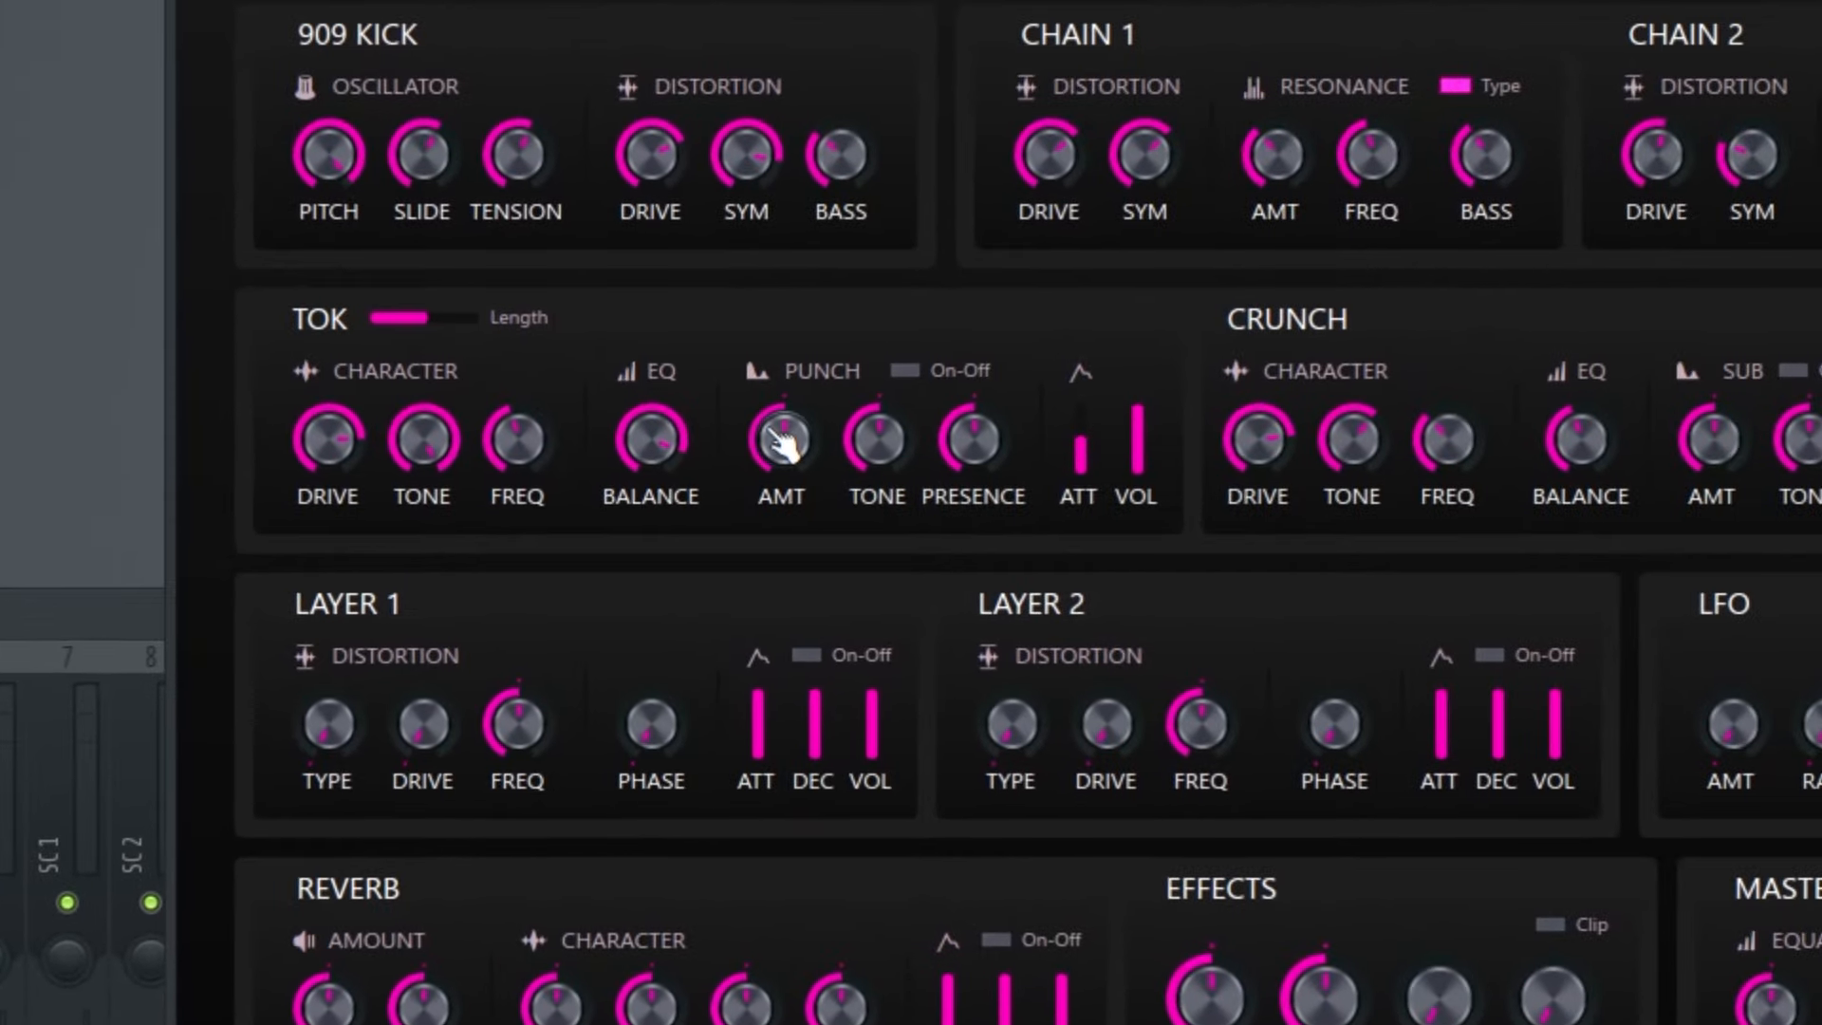
# - Dial in the Tok Punch with Amt and Presence at maximum and Tone about three quarters up, comparing it on and off and leaving it off
pyautogui.click(907, 371)
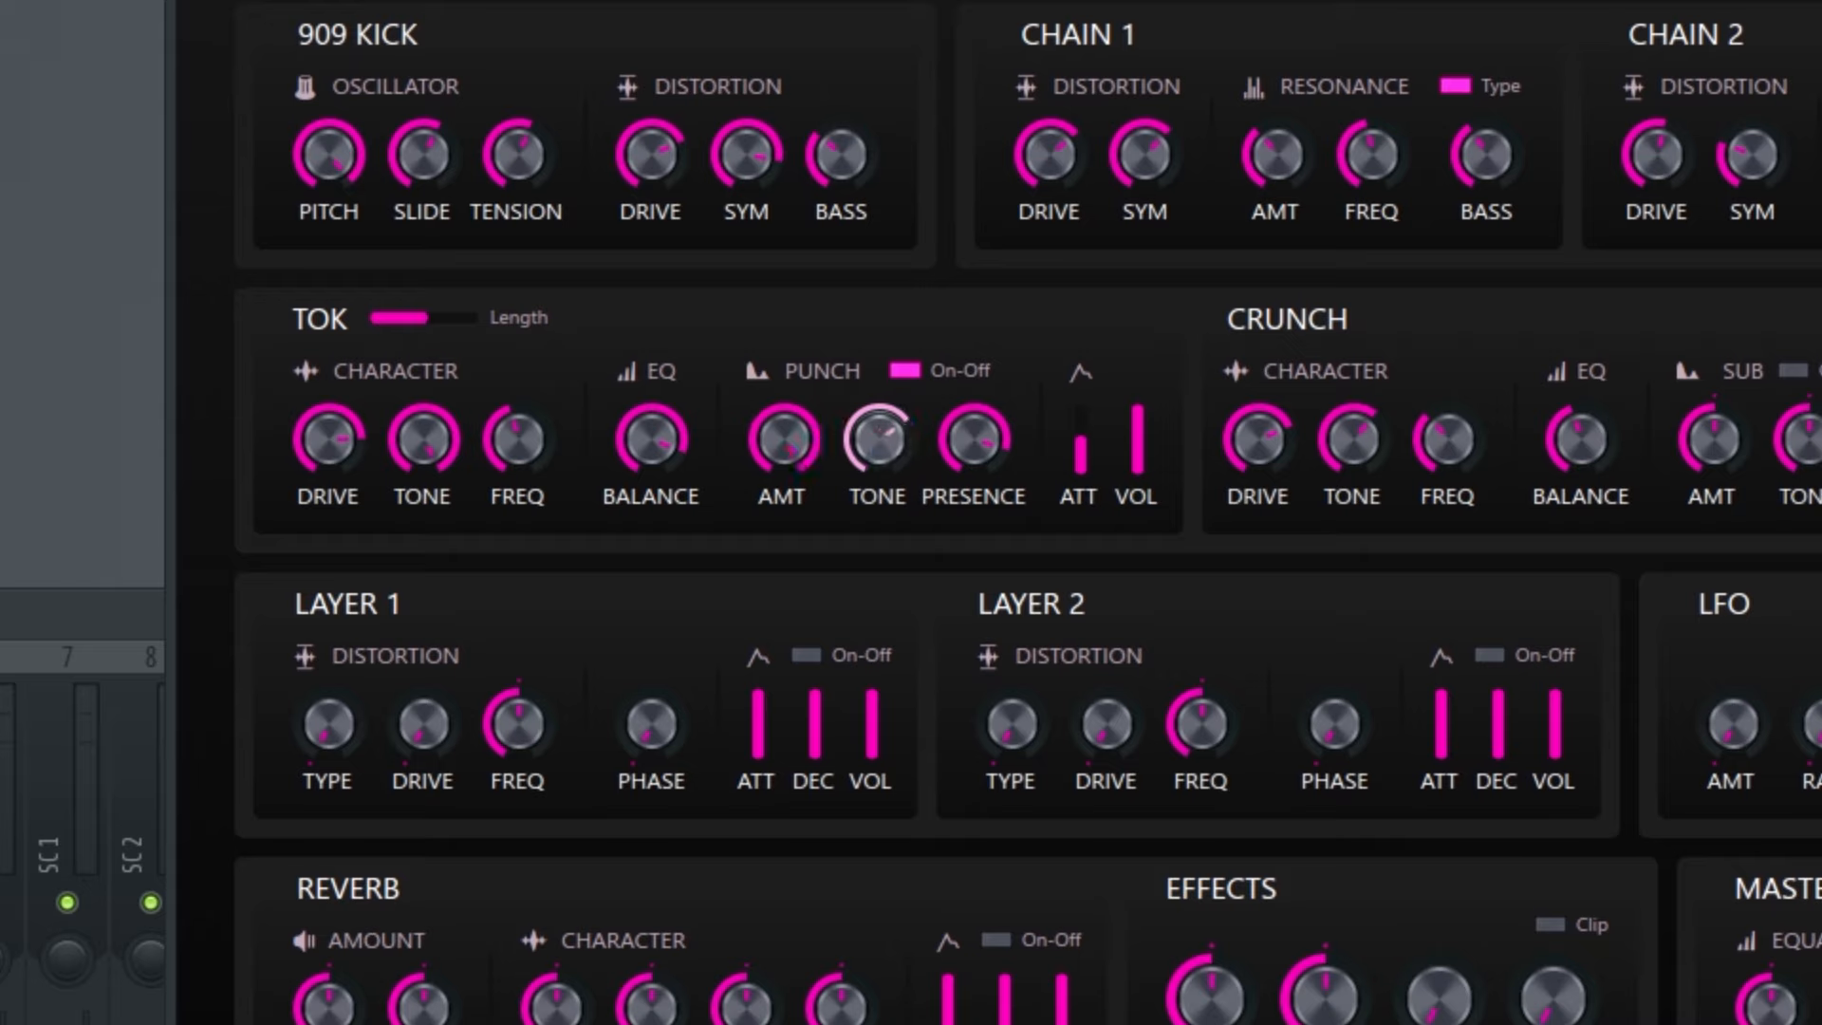
pyautogui.moveTo(975, 438)
pyautogui.mouseDown()
pyautogui.moveTo(975, 494)
pyautogui.moveTo(975, 452)
pyautogui.mouseUp()
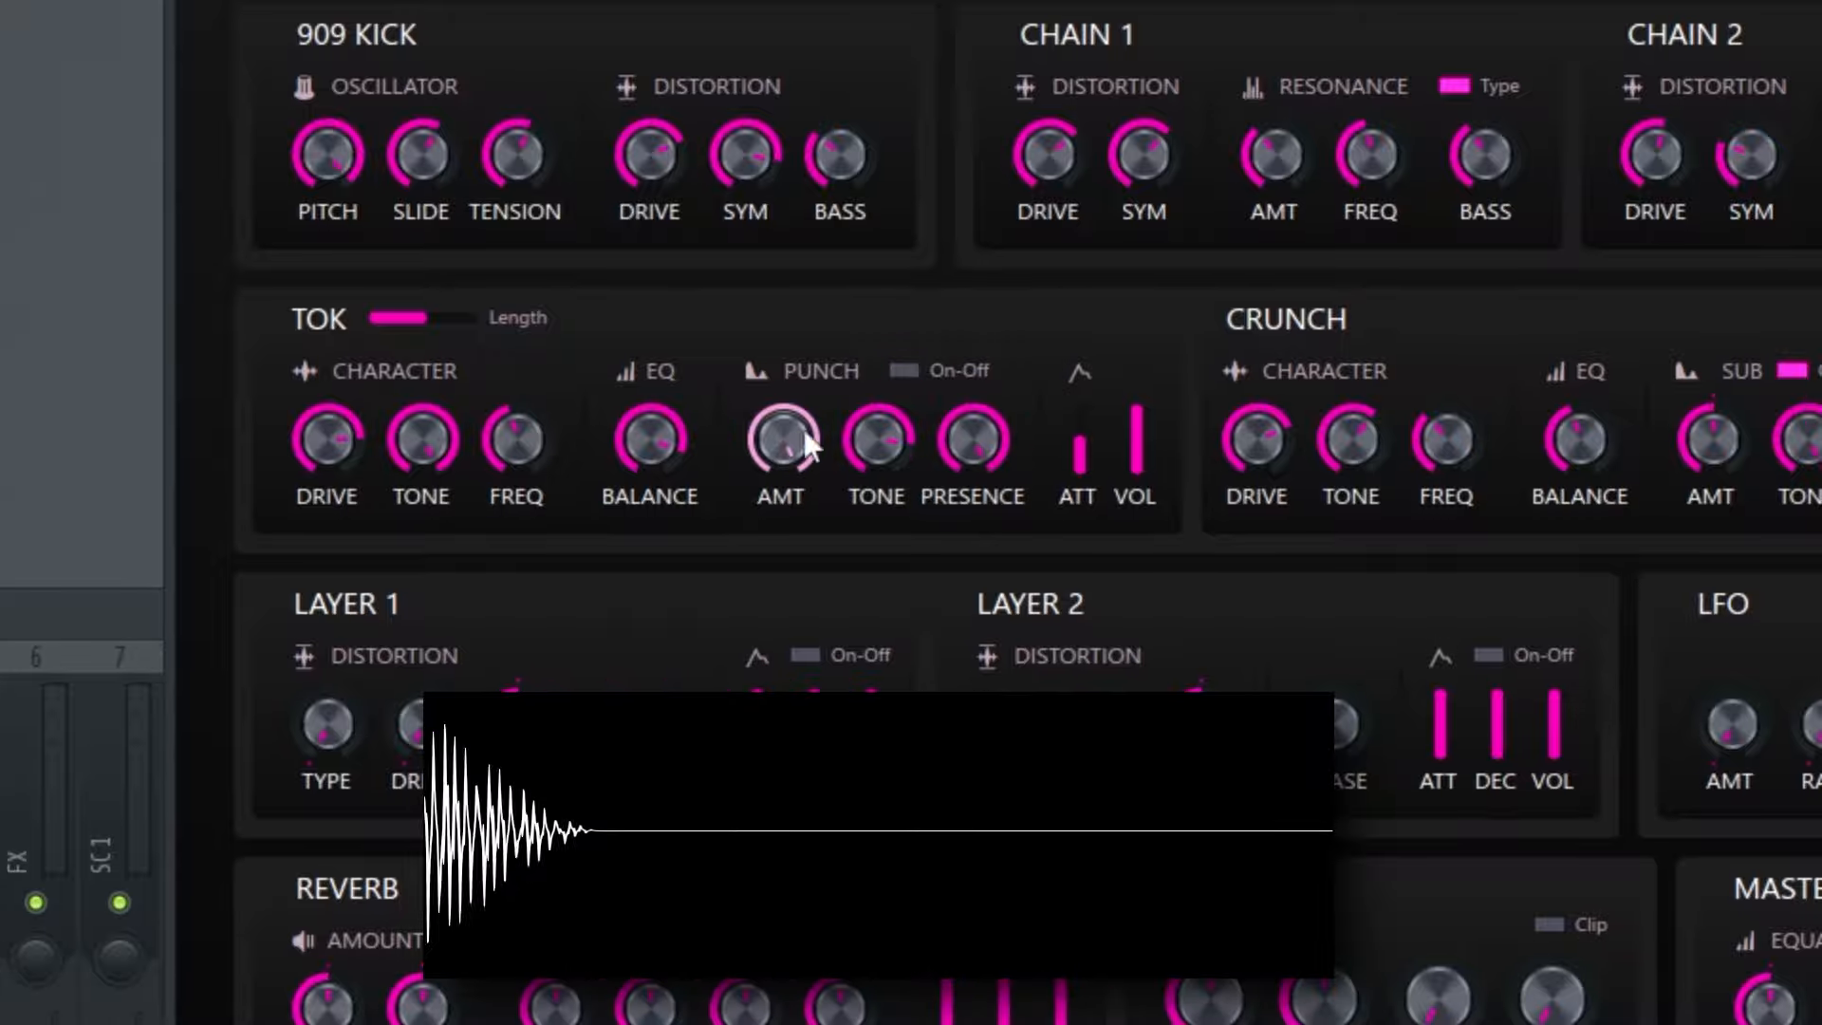
pyautogui.click(898, 373)
pyautogui.moveTo(786, 438); pyautogui.dragTo(879, 433)
pyautogui.moveTo(1137, 439); pyautogui.dragTo(1140, 419)
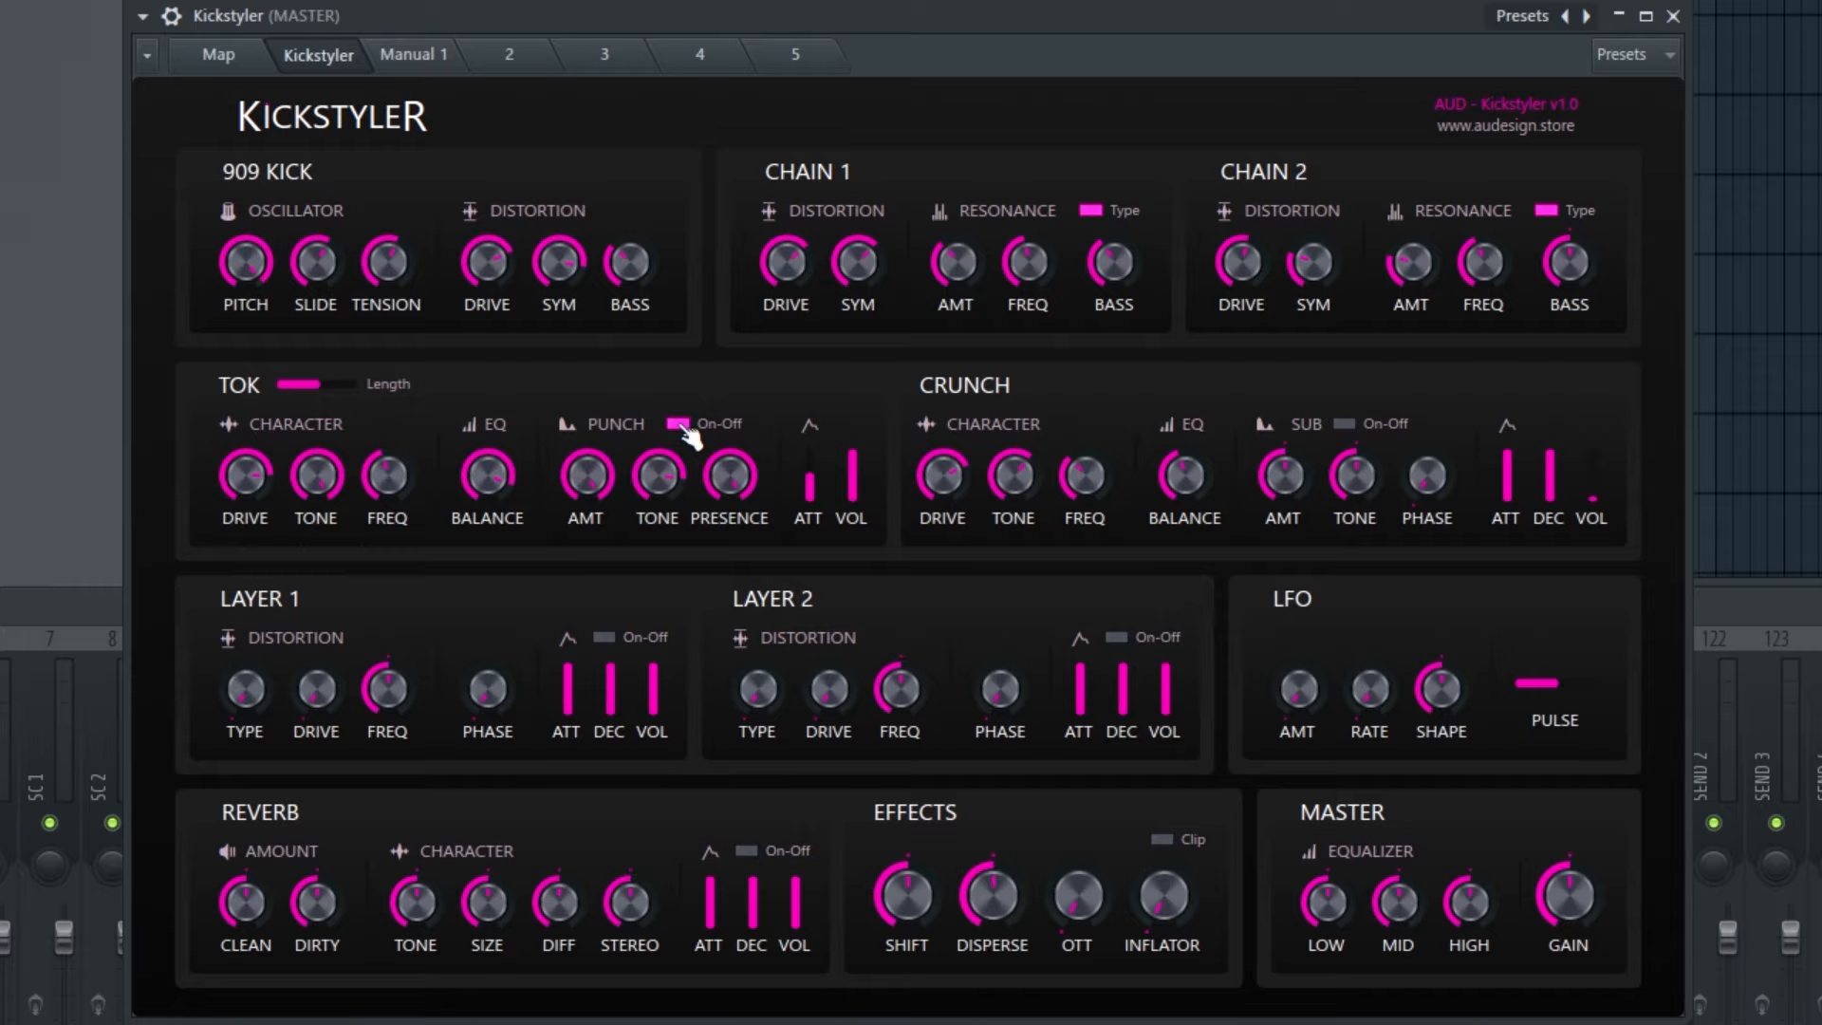
pyautogui.click(681, 425)
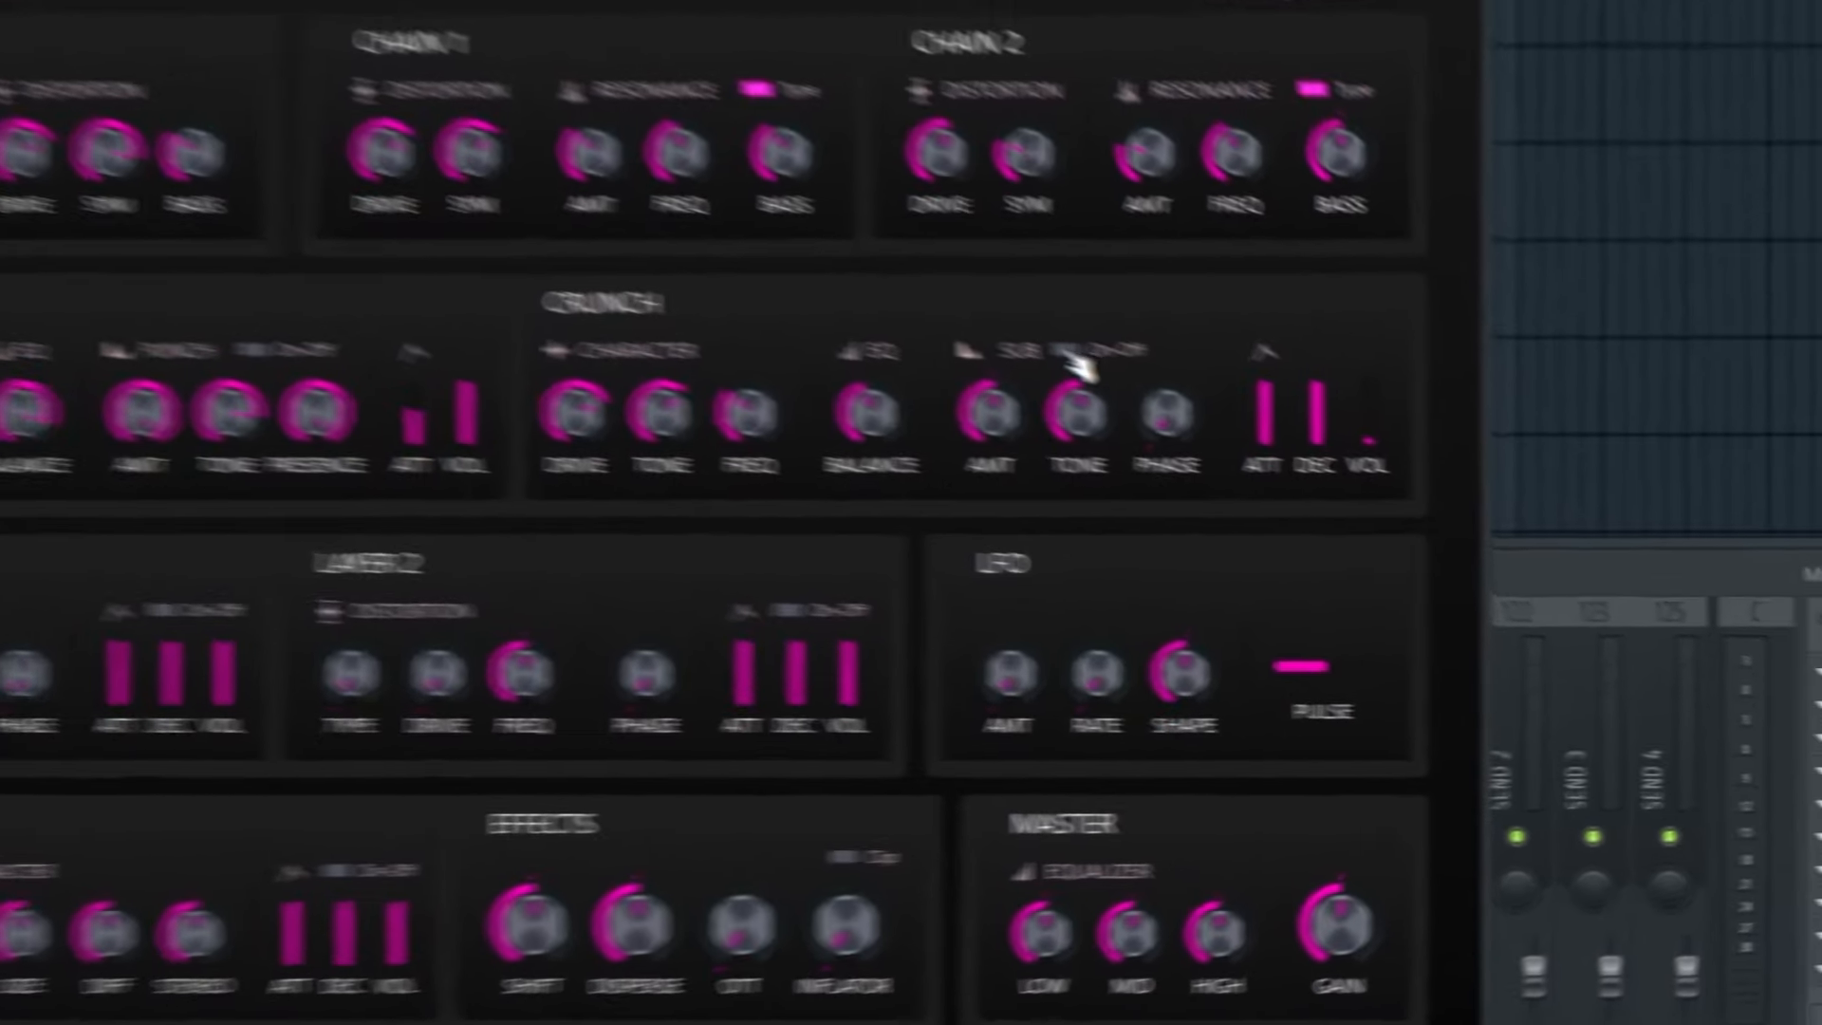
# - Isolate the Crunch by setting the Tok volume to minimum and the Crunch volume to maximum, and switch on the Crunch Sub
pyautogui.click(1346, 425)
pyautogui.click(1346, 425)
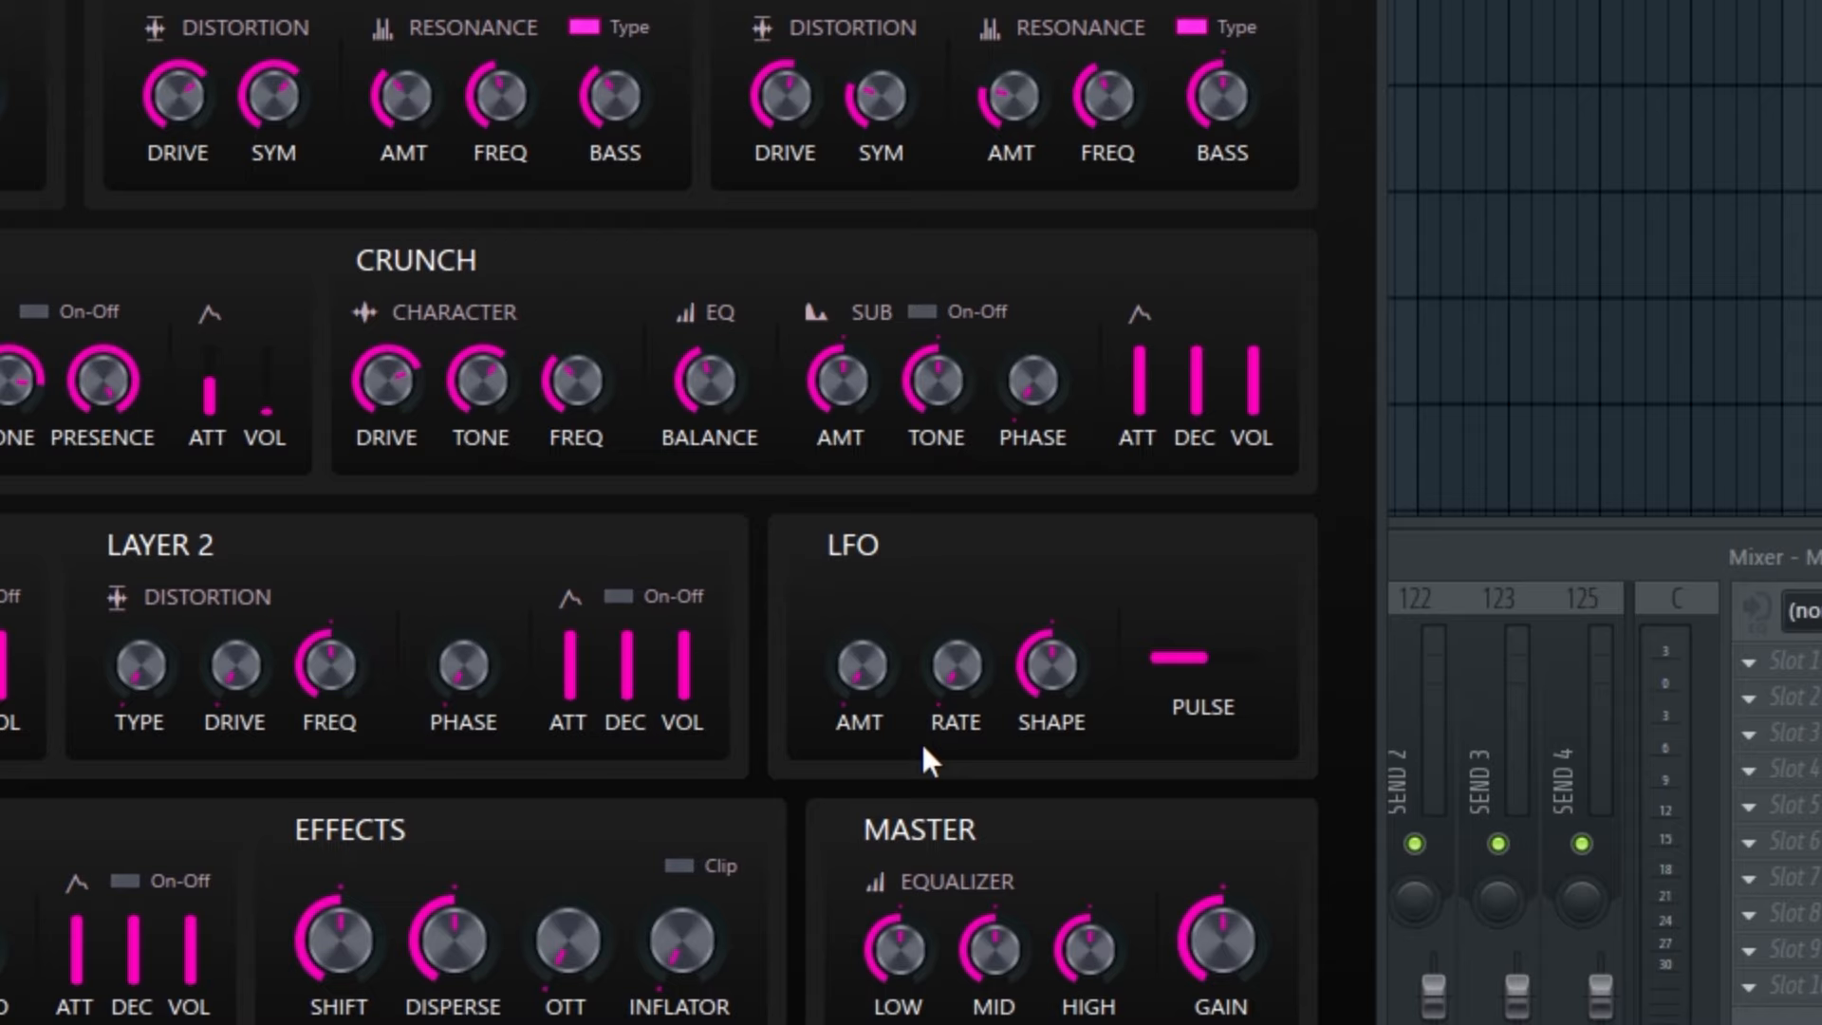
pyautogui.click(923, 313)
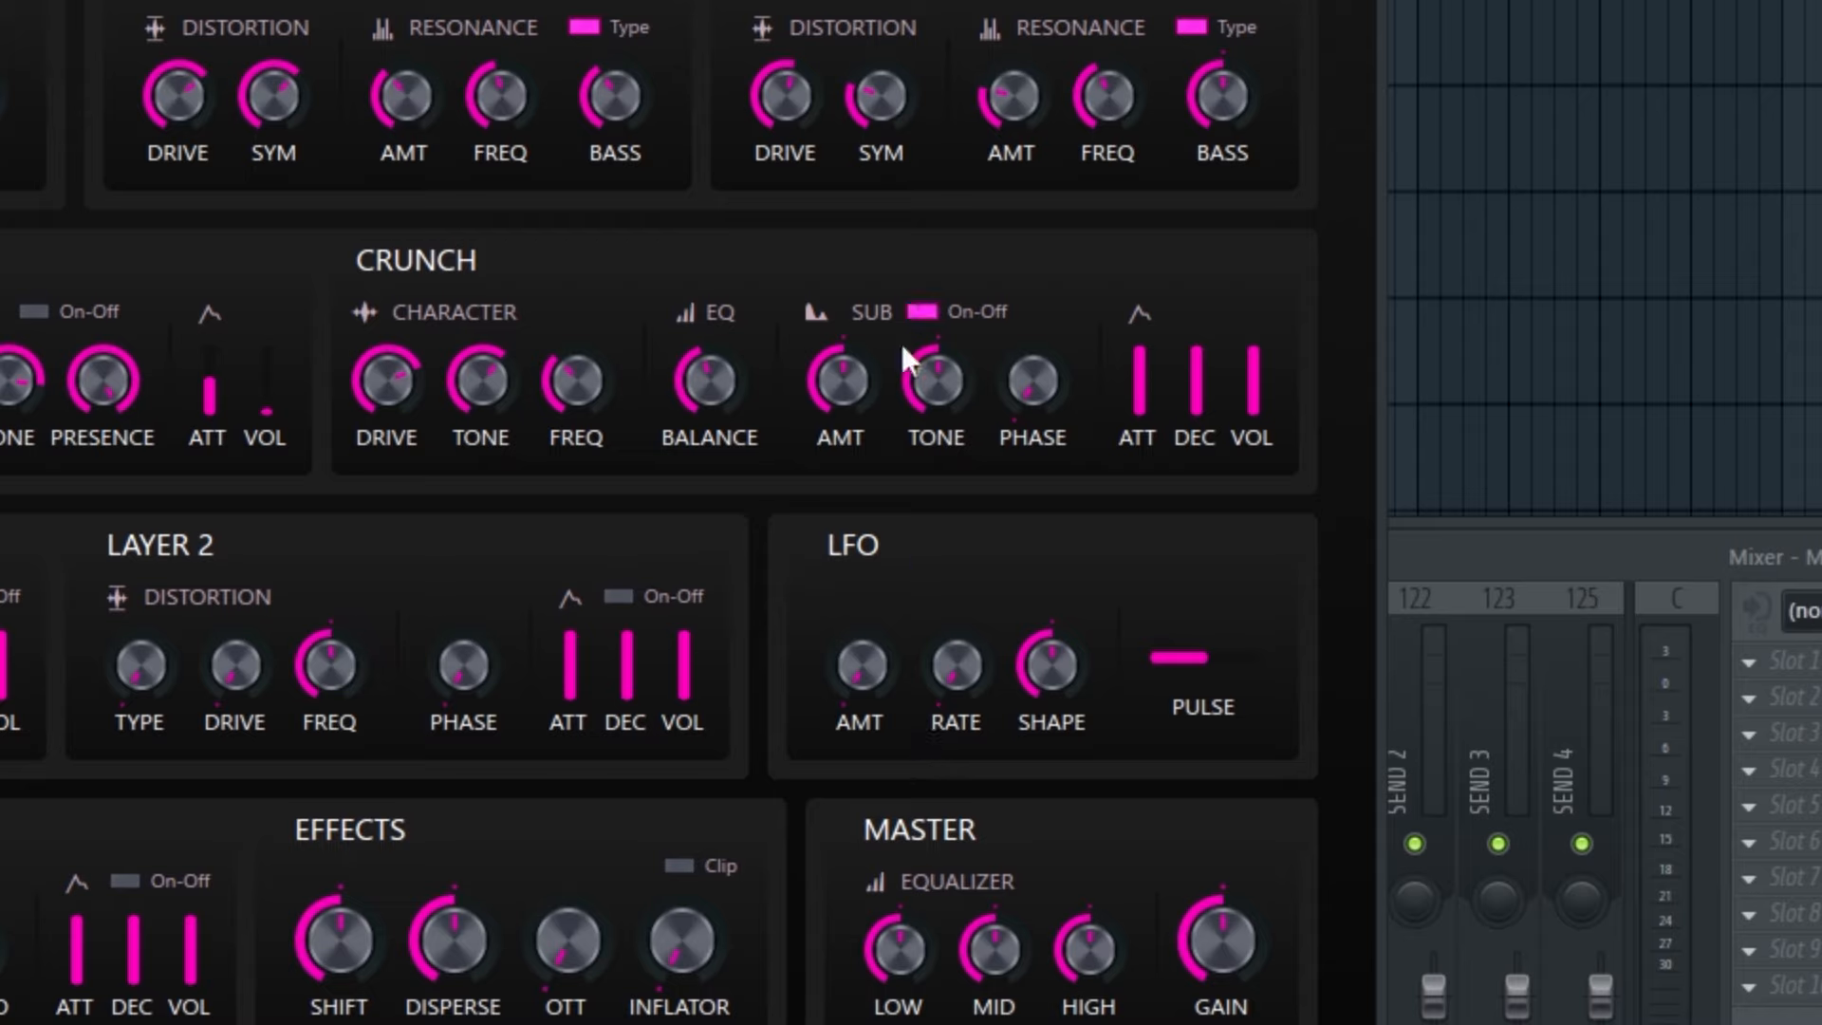